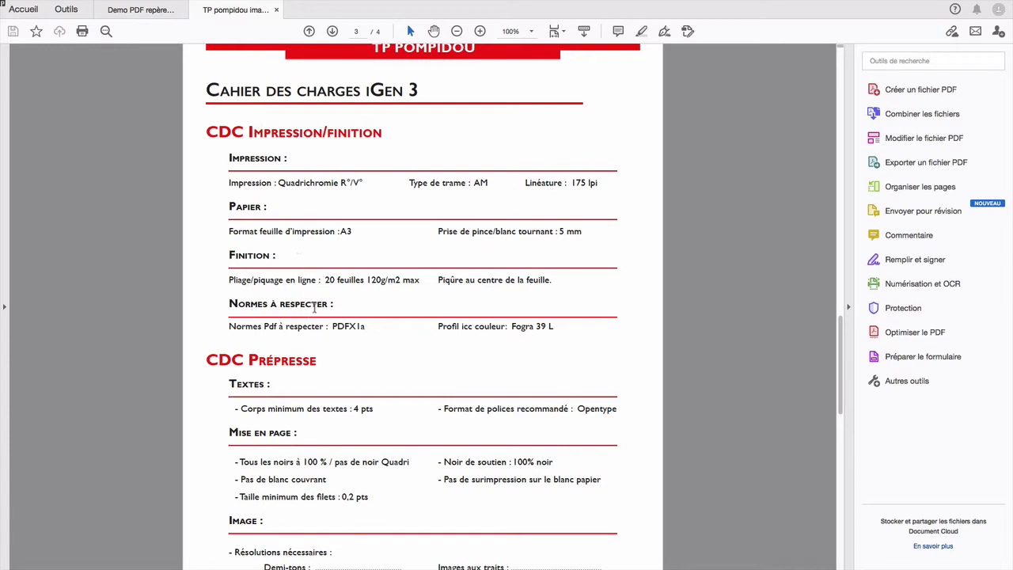
Step: Examine the iGen 3 print and finishing specifications for printing, paper, finishing, PDF standard and ICC colour profile
scroll(339, 181, "up", 3)
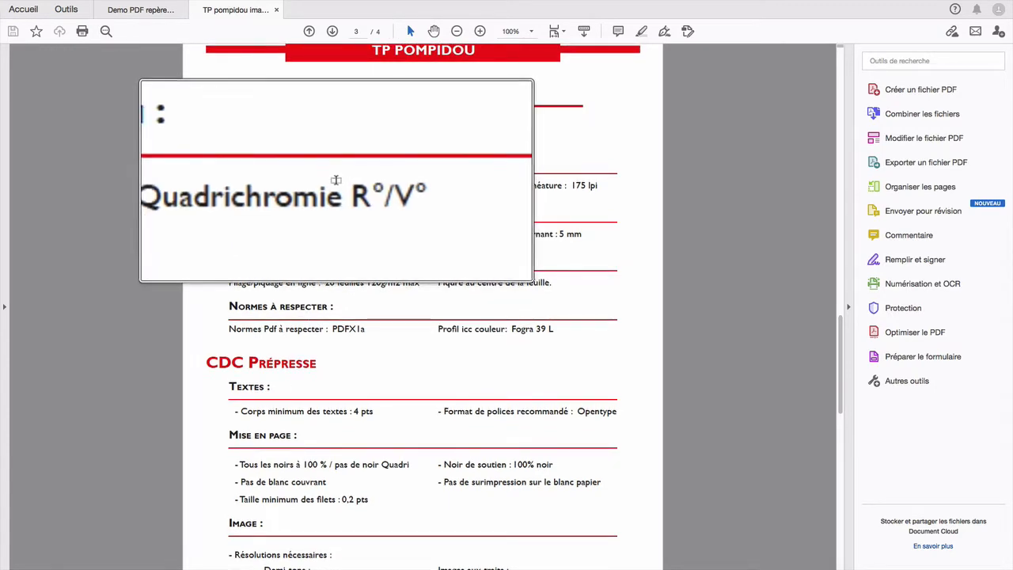
scroll(339, 181, "down", 3)
key("alt+super+8")
key("alt+super+8")
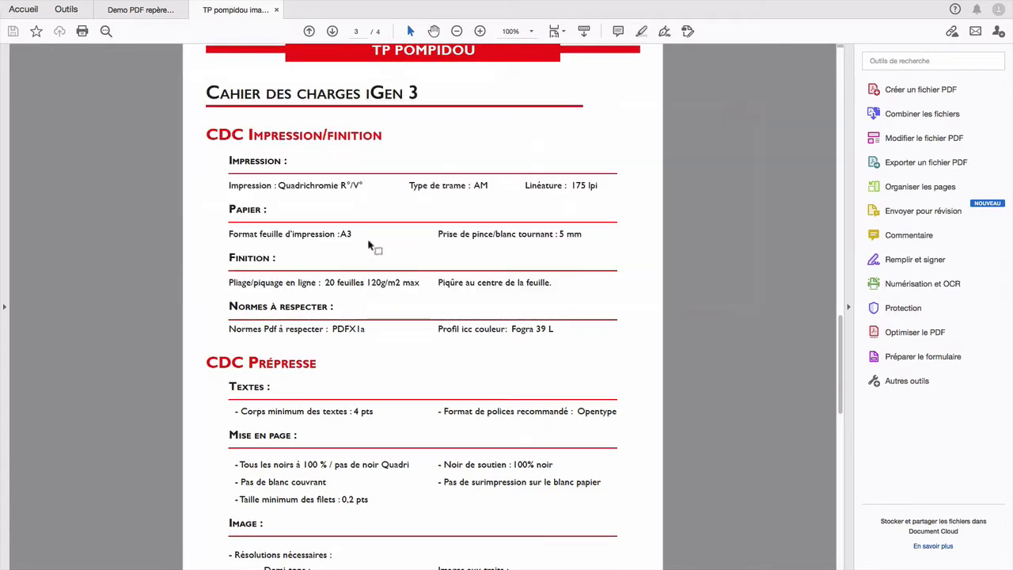
key("alt+super+8")
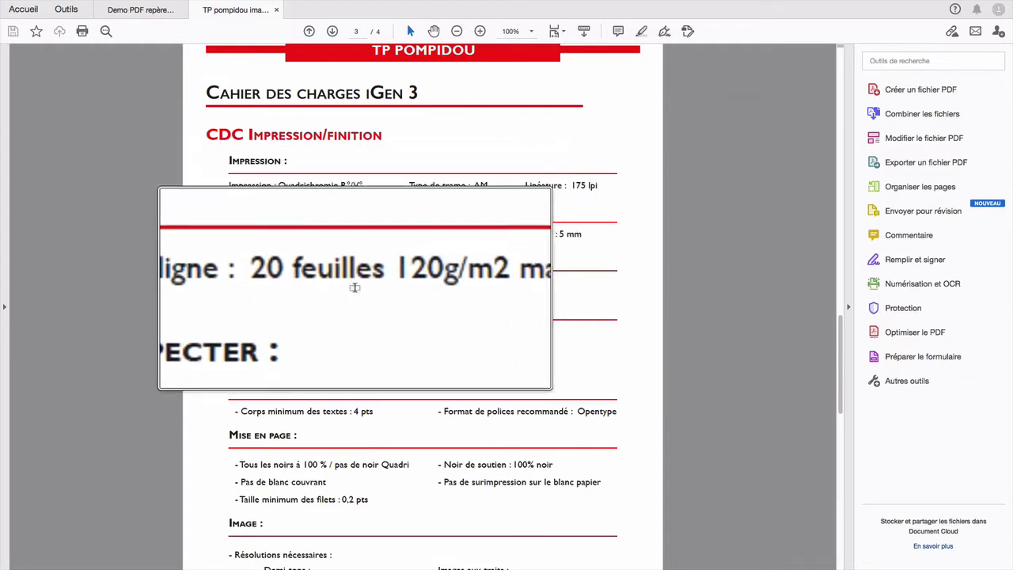
key("alt+super+8")
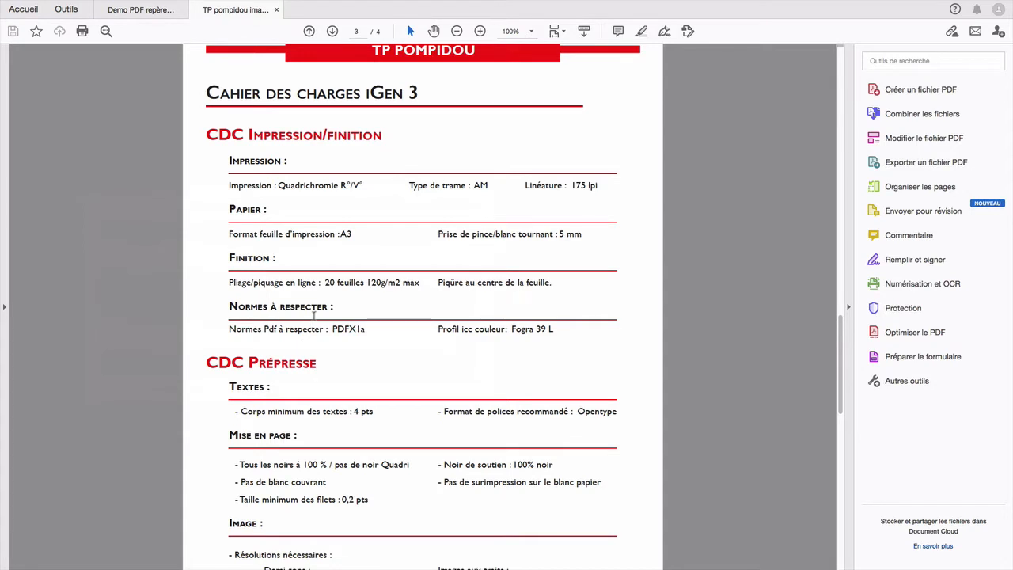
key("alt+super+8")
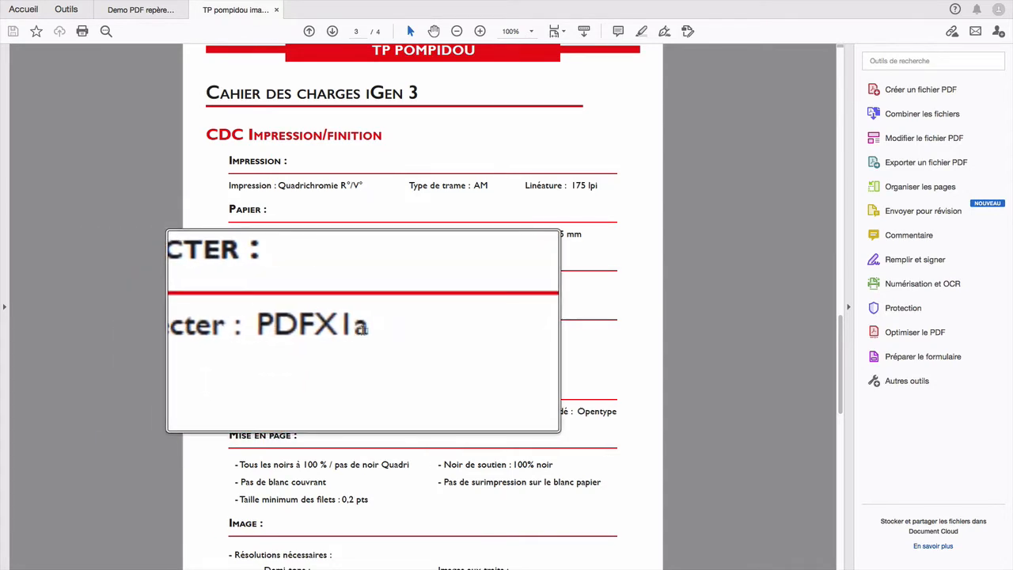
key("alt+super+8")
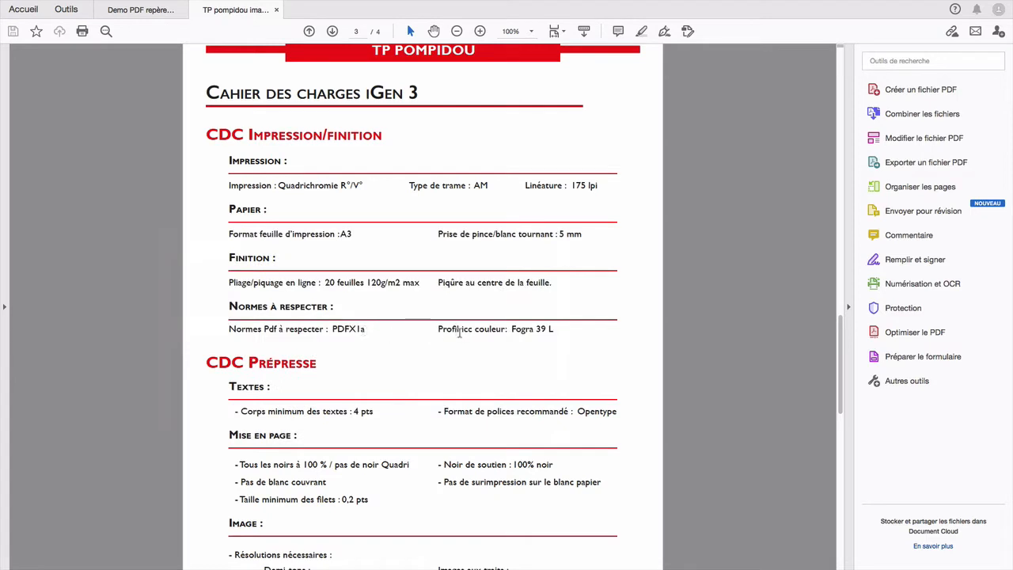
key("alt+super+8")
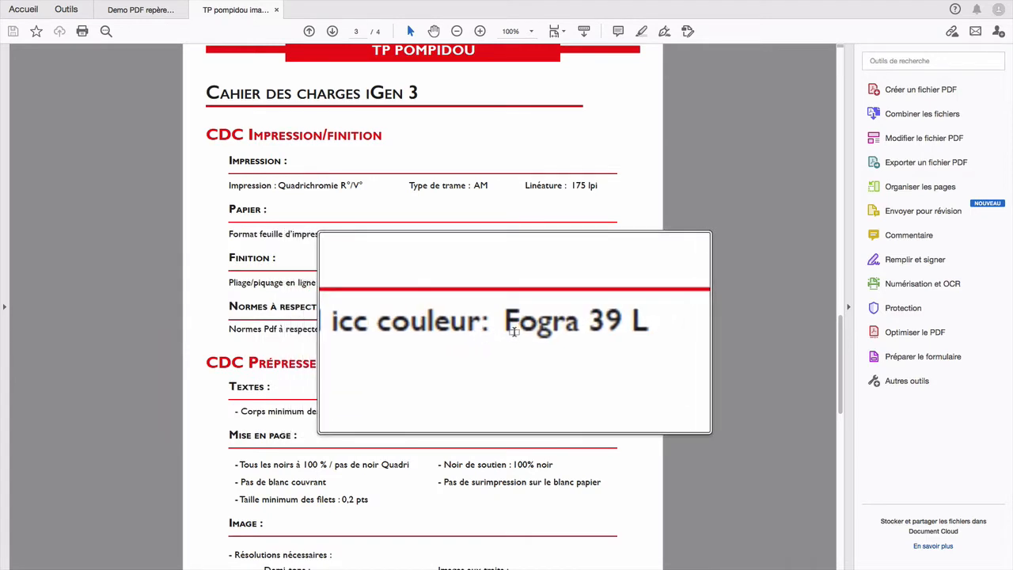
key("alt+super+8")
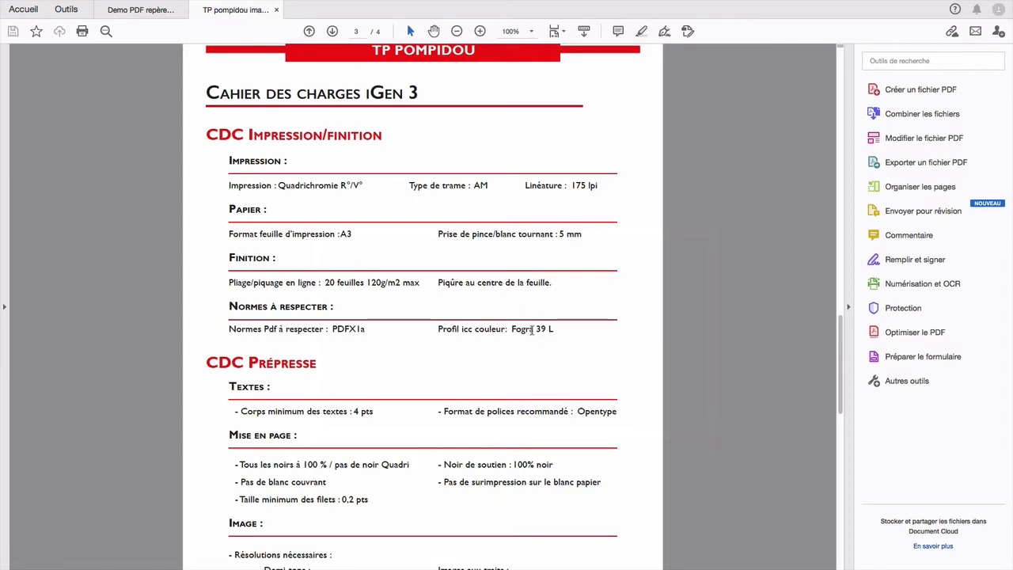
scroll(531, 330, "down", 1)
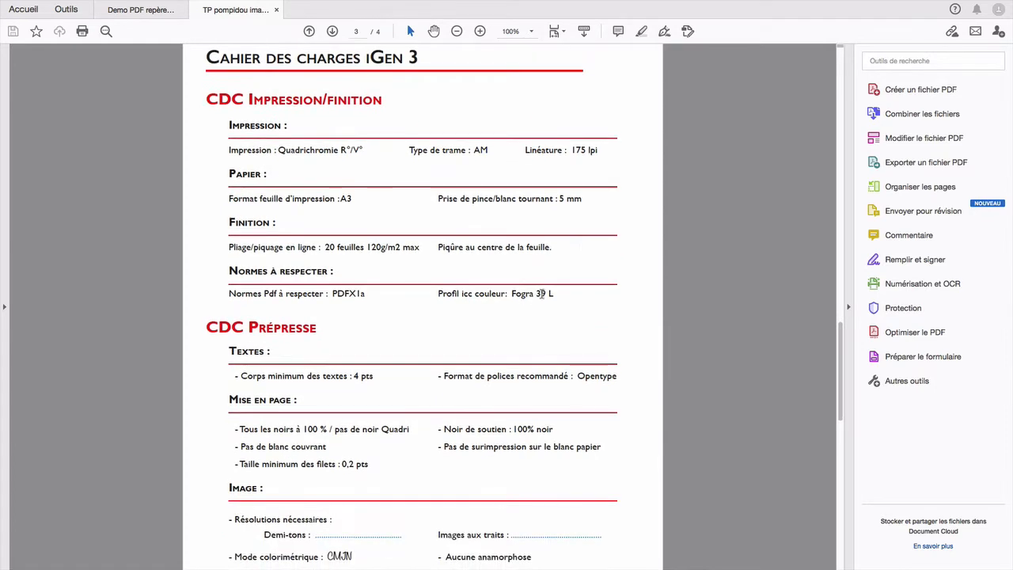
double_click(537, 293)
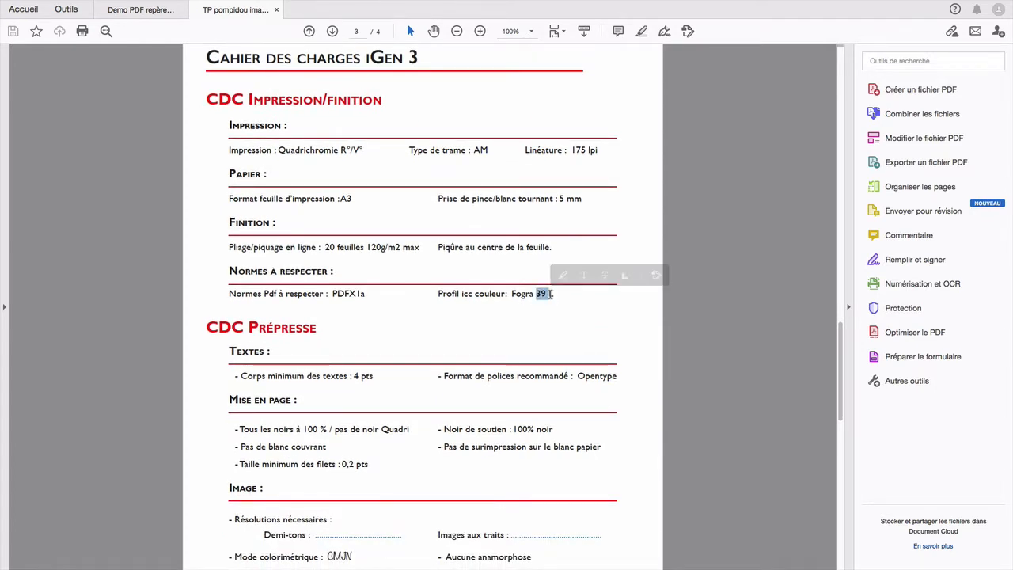
left_click(540, 299)
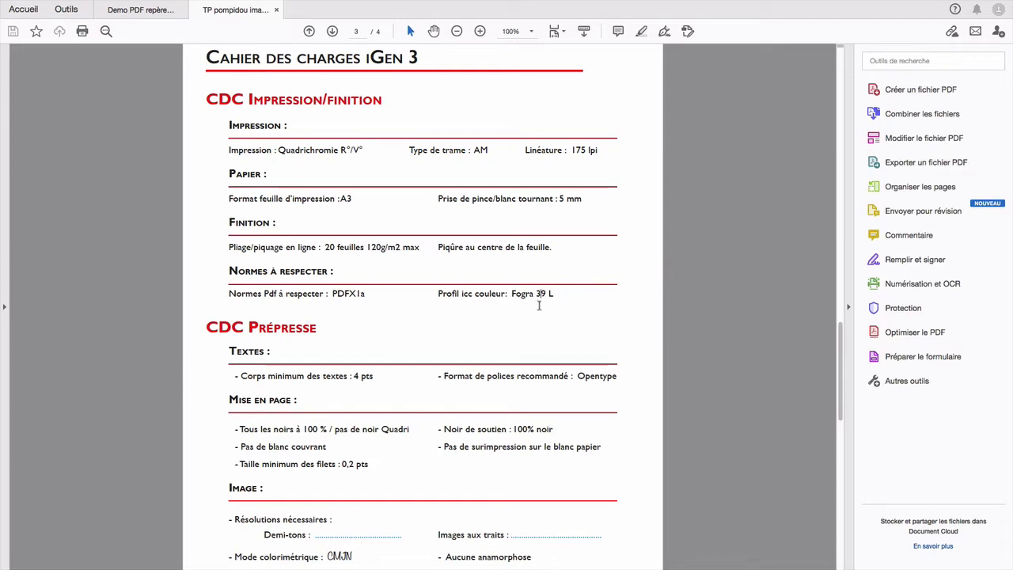
Step: Switch to InDesign and check the bleed and slug values in the document setup of Demo PDF.indd
key("ctrl+Right")
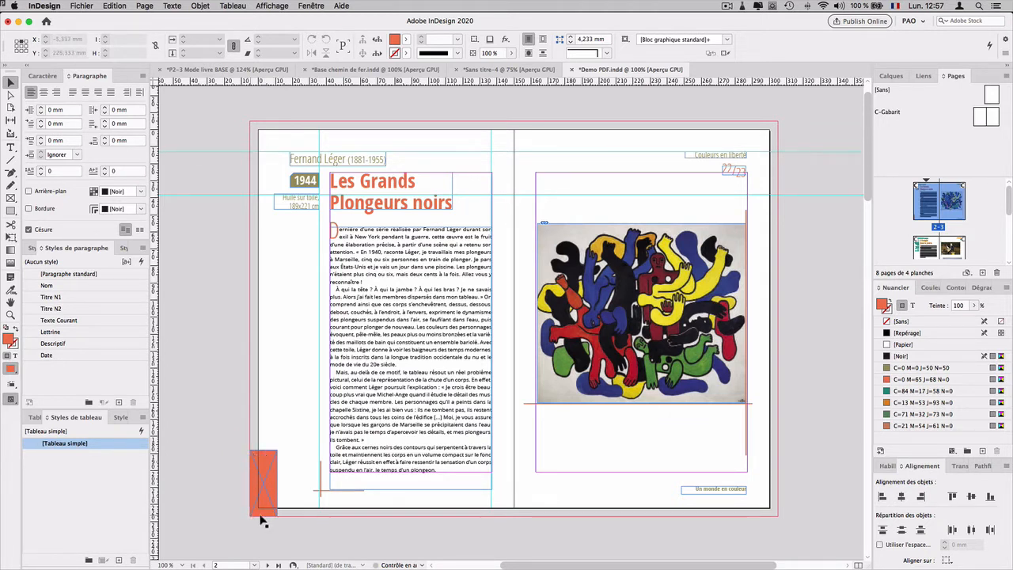
left_click(82, 6)
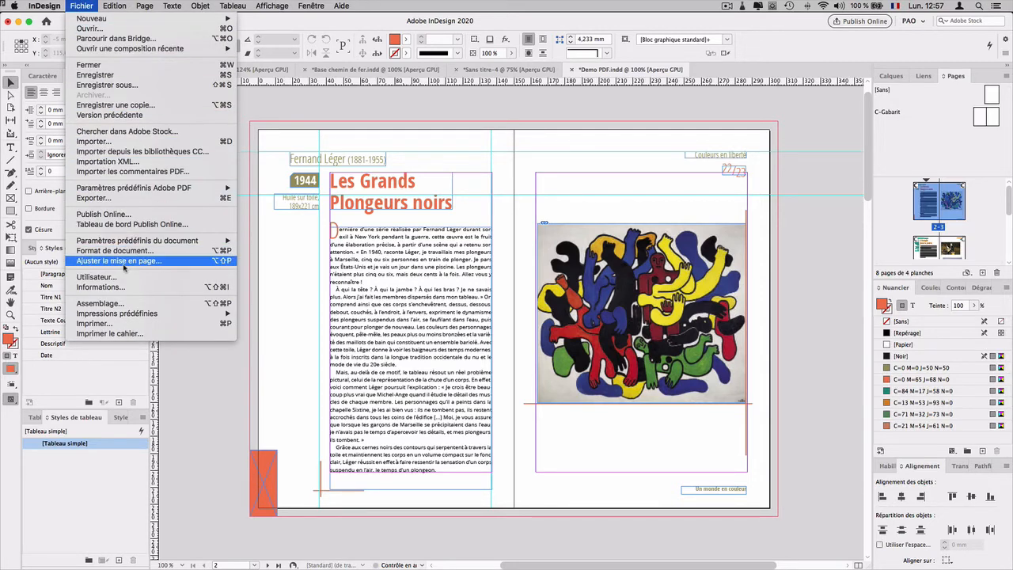
left_click(123, 254)
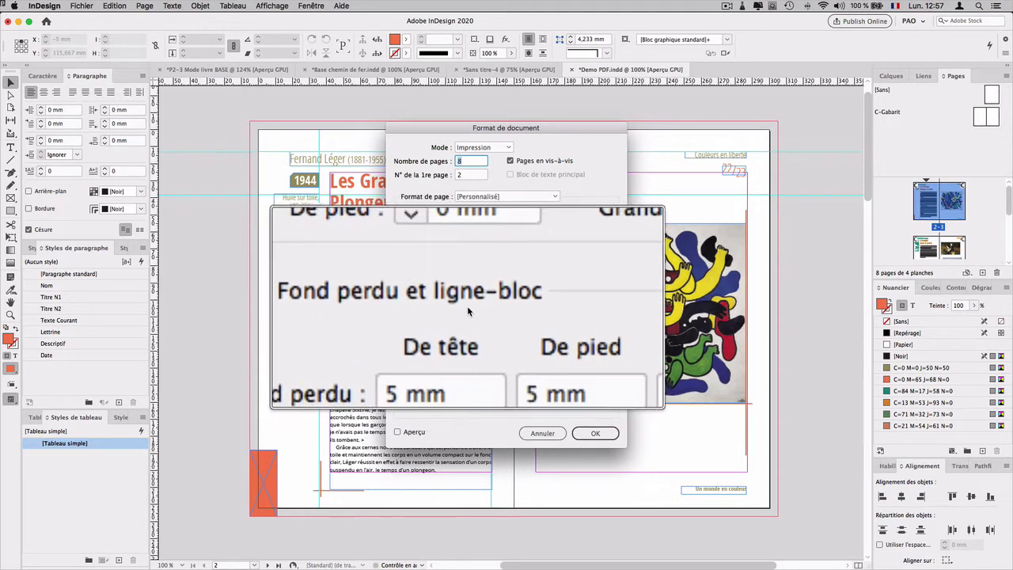
left_click(405, 303)
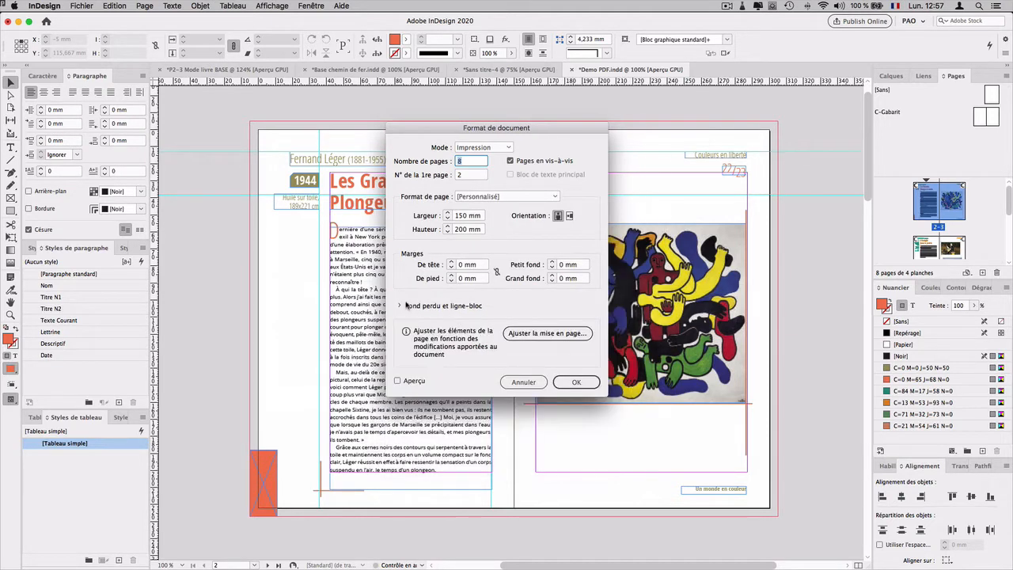
left_click(400, 305)
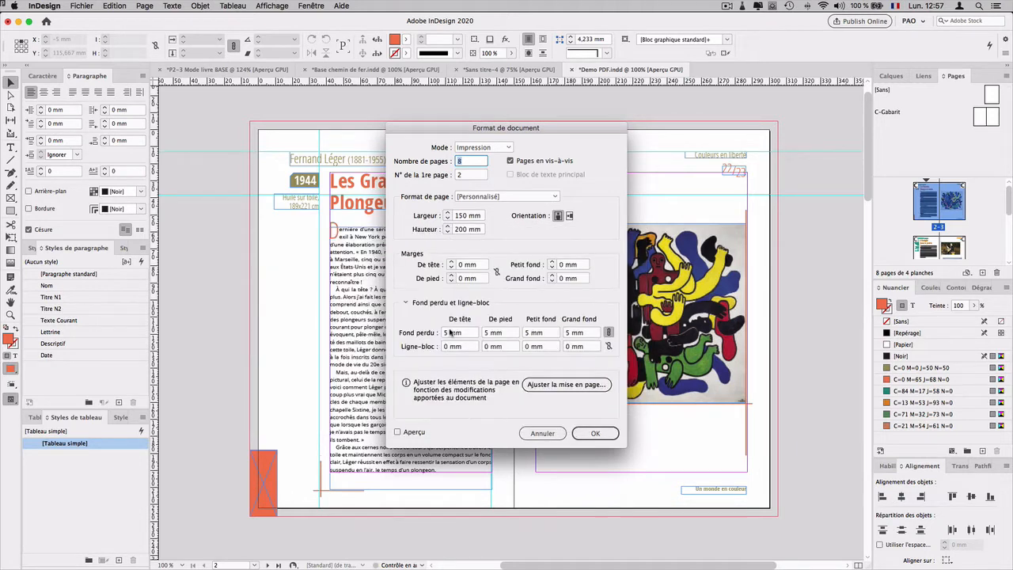
left_click(607, 437)
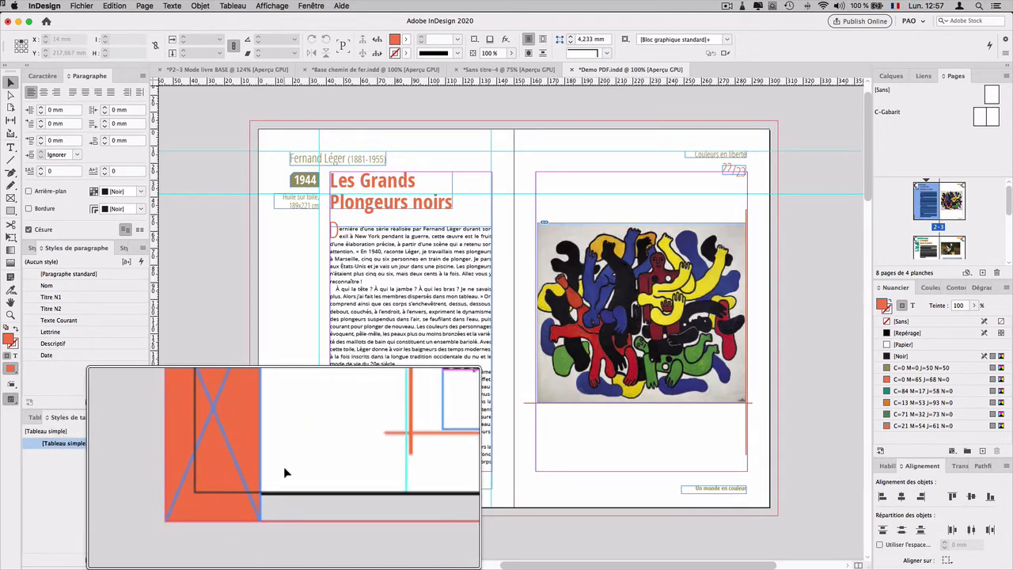
Step: Extend the orange frame at the left page's lower outer corner beyond the bleed, to about 53 mm high
left_click(253, 502)
left_click_drag(249, 513, 204, 546)
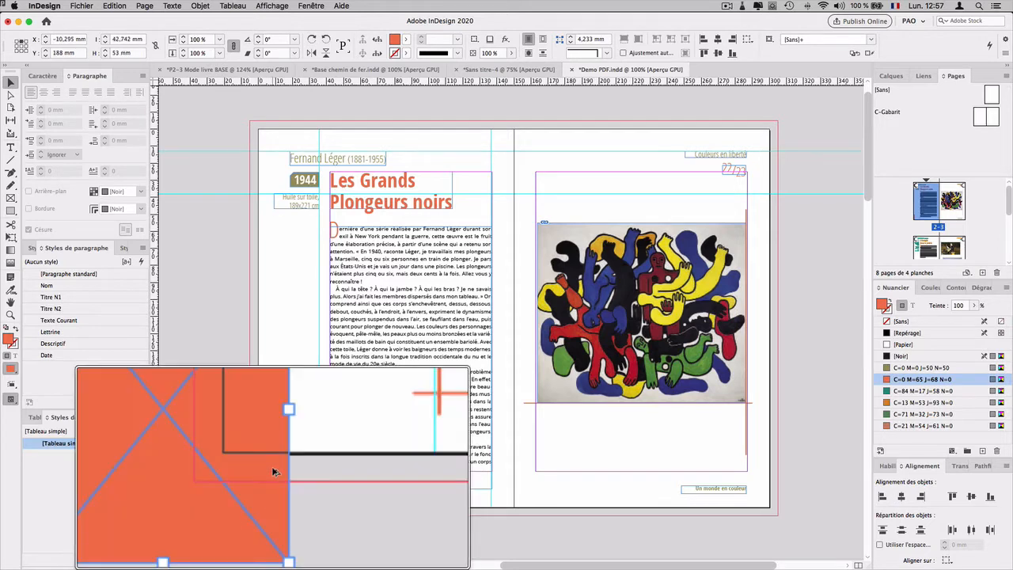
left_click(258, 421)
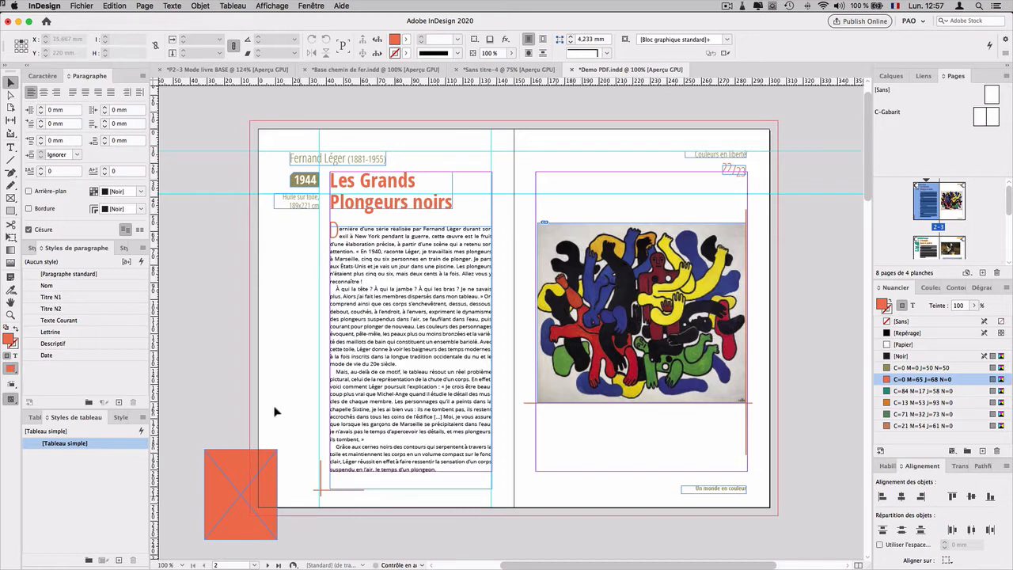
Step: Start exporting the document to the Bureau folder as Adobe PDF (impression), adding "1xa" to the file name
left_click(82, 6)
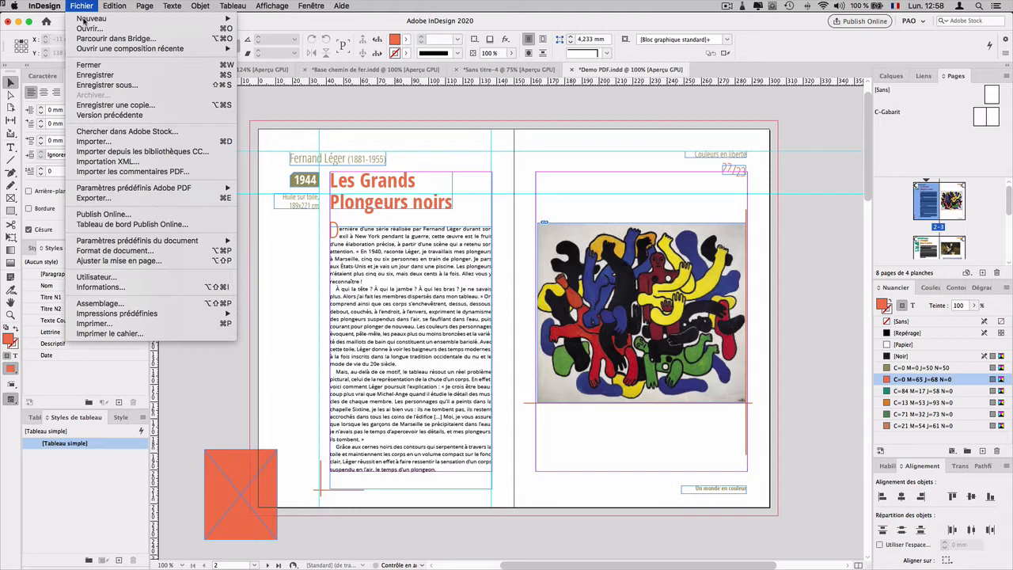
left_click(108, 198)
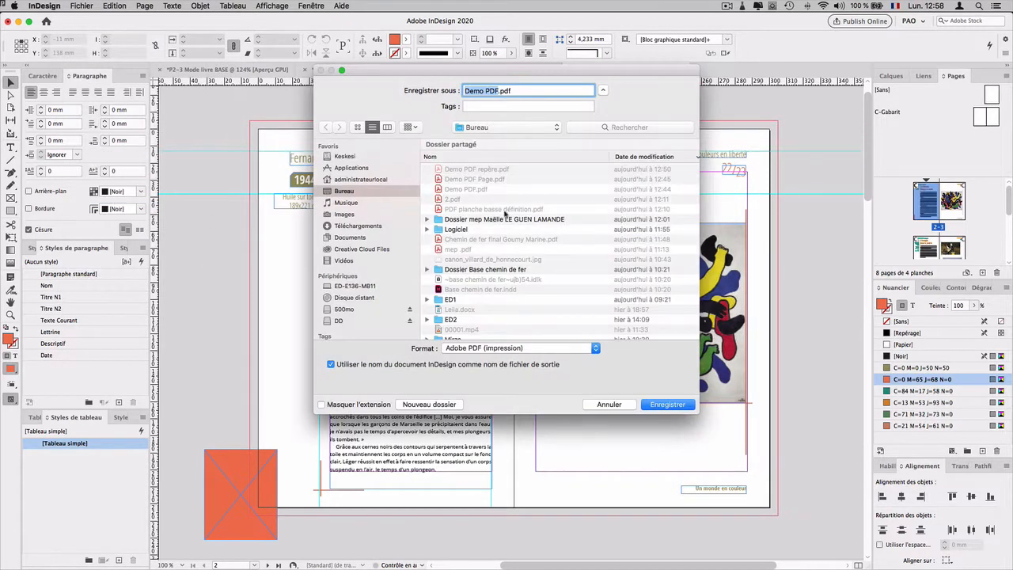
left_click(496, 91)
type("1xA")
key("BackSpace")
type("a")
key("Return")
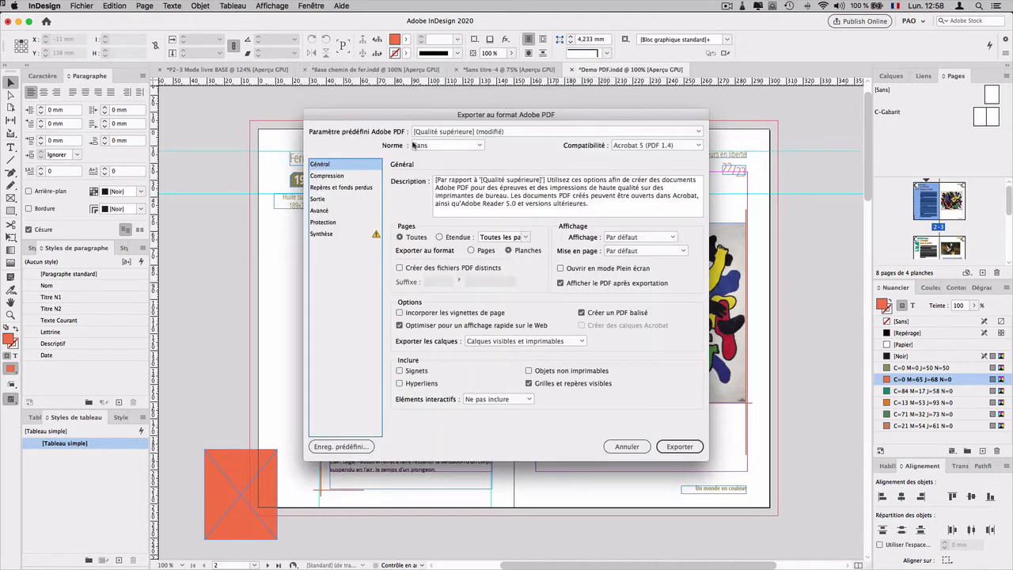
Step: Apply the [PDF/X-1a:2001] export preset and review the available presets and PDF/X standards
key("alt")
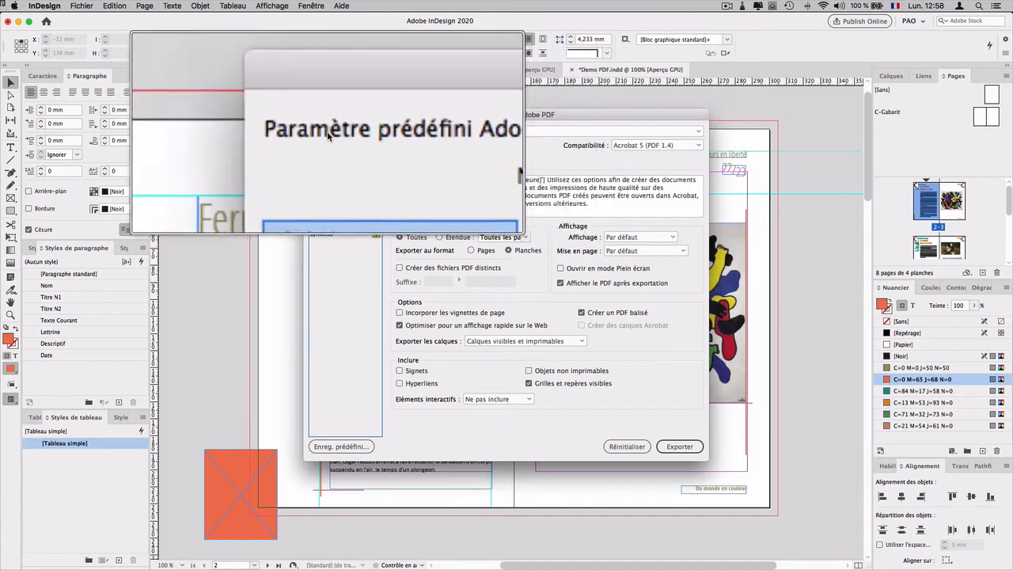
left_click(418, 133)
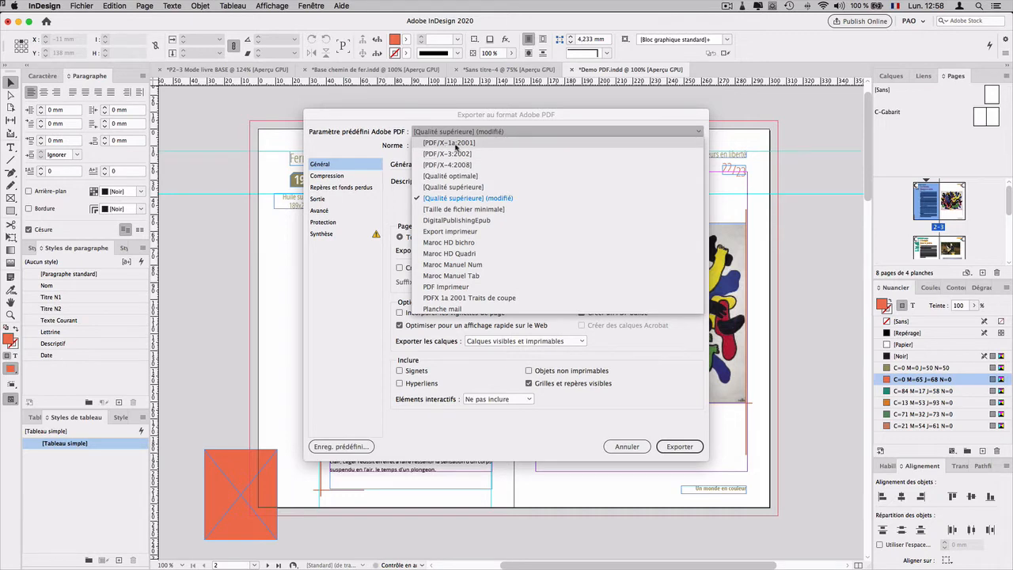
left_click(457, 146)
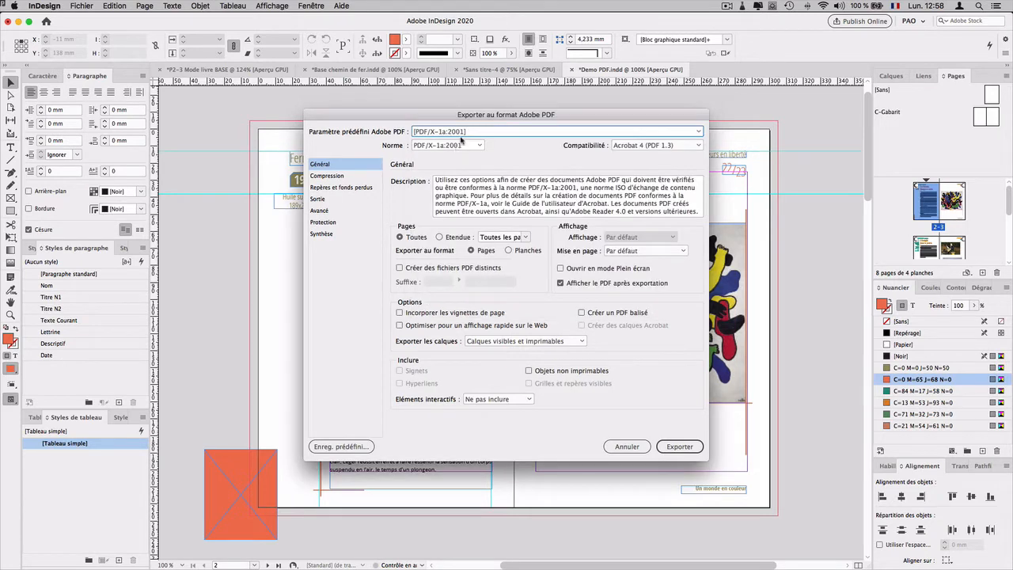
left_click(446, 132)
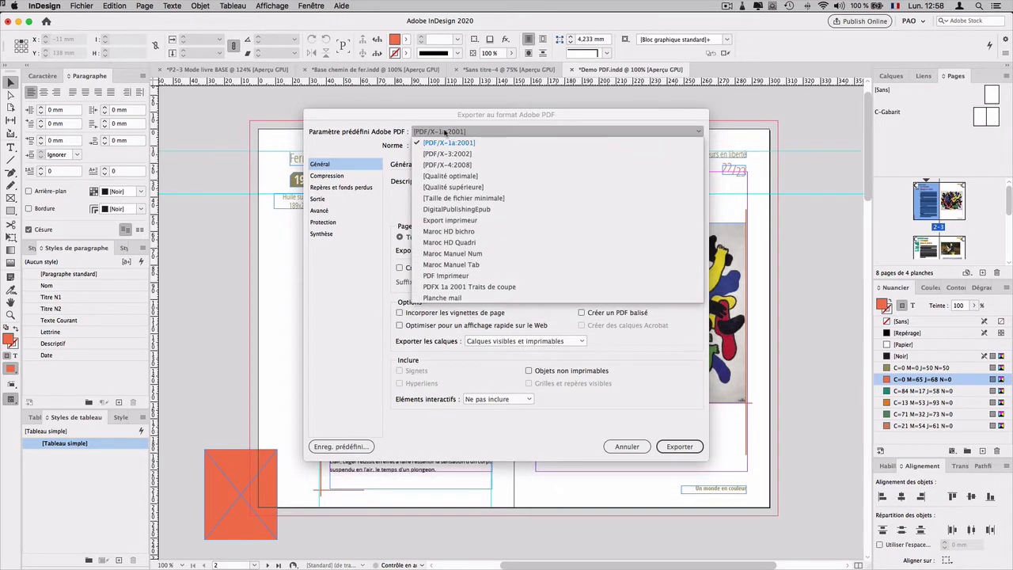
left_click(448, 143)
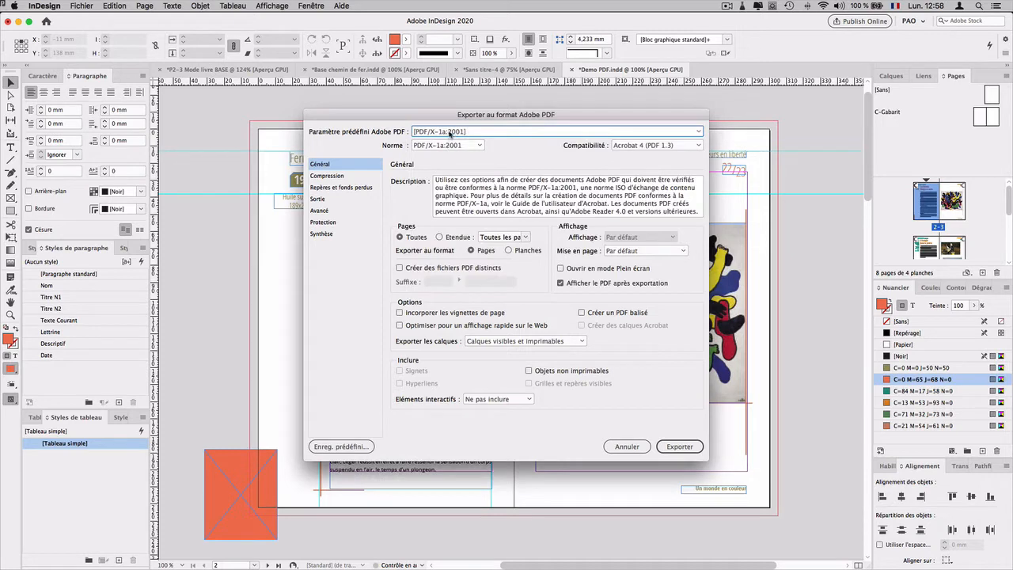
key("ctrl+alt")
left_click(443, 146)
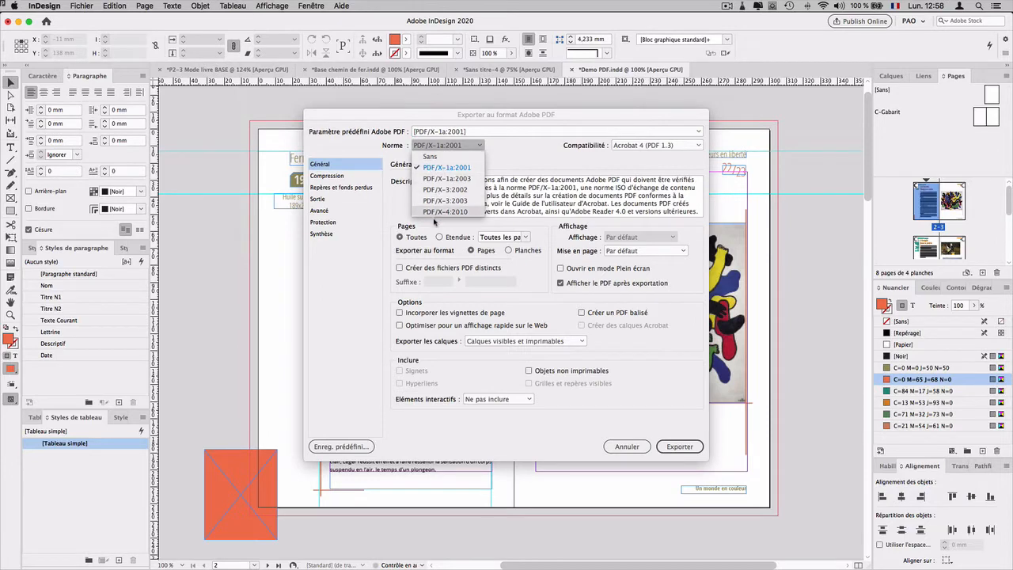
left_click(439, 132)
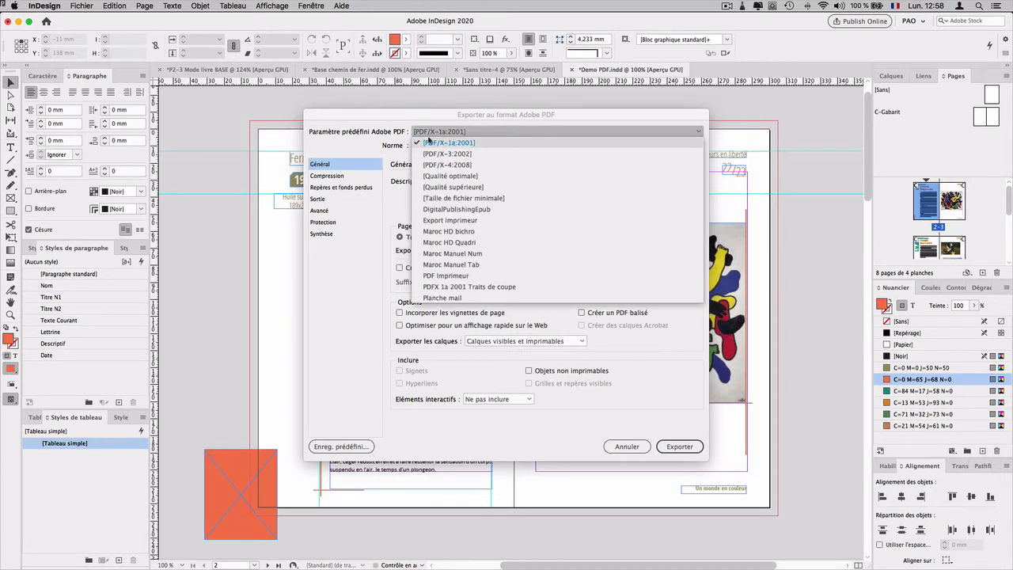
left_click(443, 133)
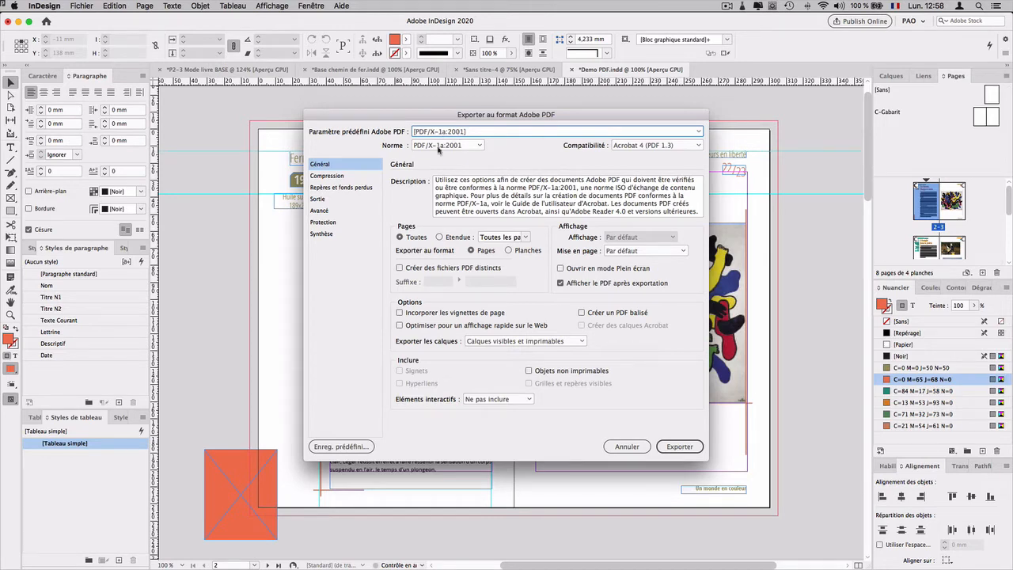
Step: Try the [Qualité optimale] export preset combined with the PDF/X-1a:2001 standard
left_click(450, 134)
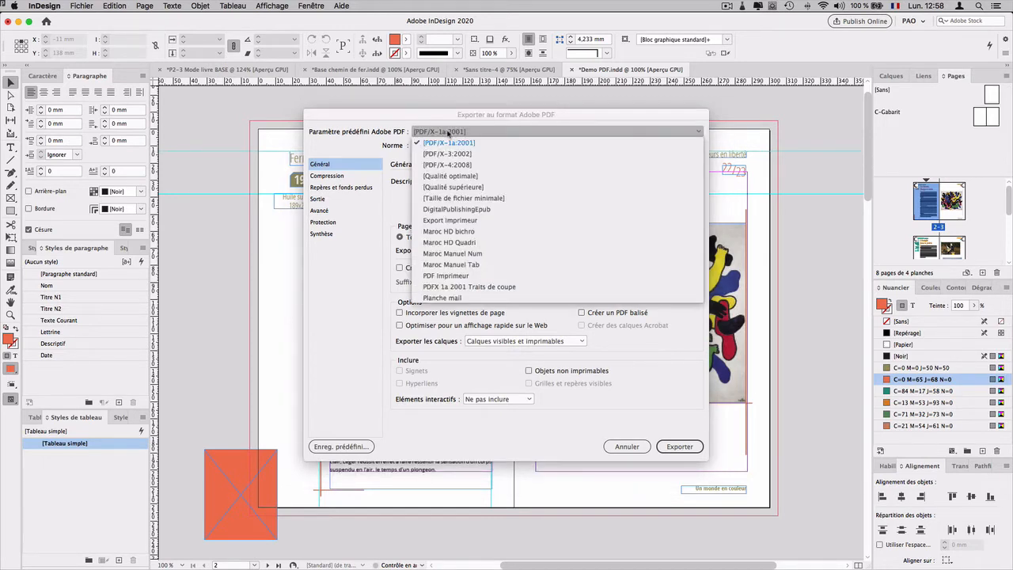
left_click(455, 176)
left_click(448, 148)
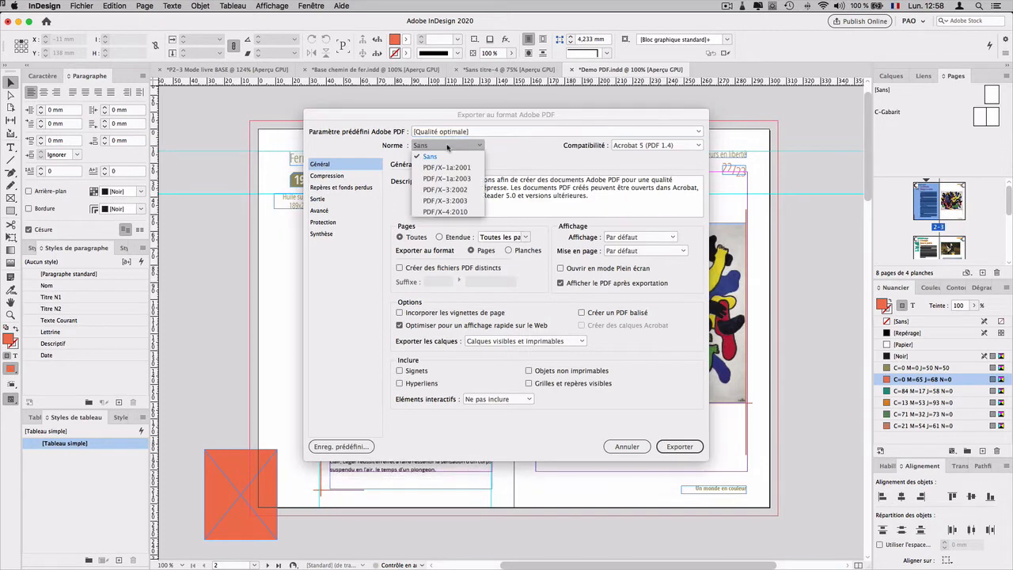
left_click(447, 168)
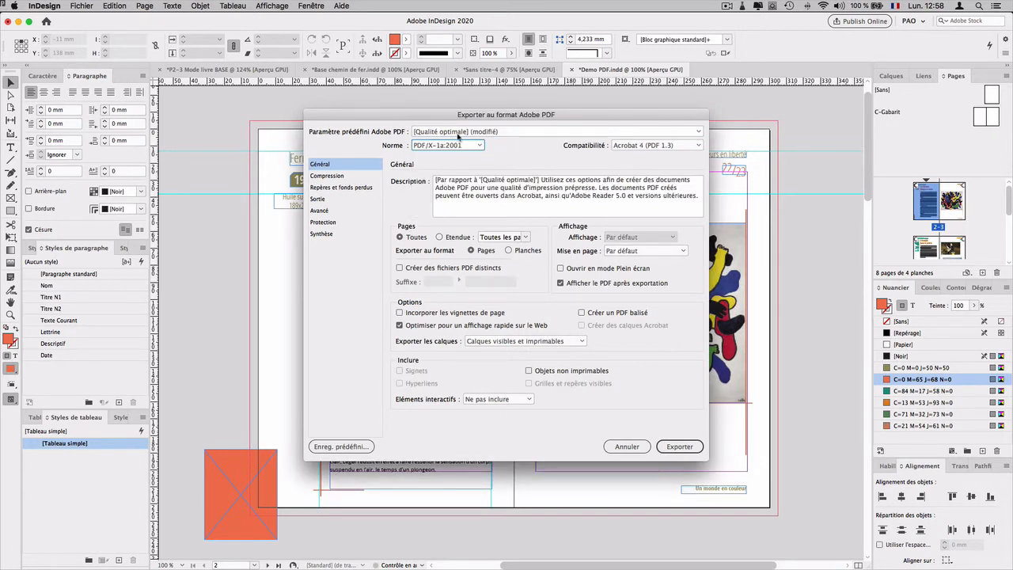
Step: Replace the modified export preset with [PDF/X-1a:2001]
key("alt")
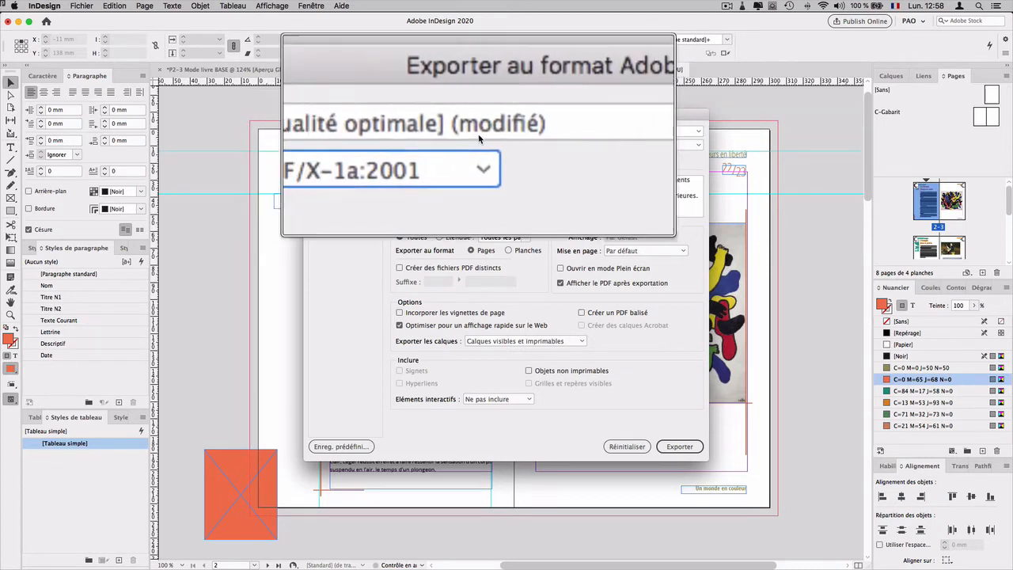
left_click(436, 132)
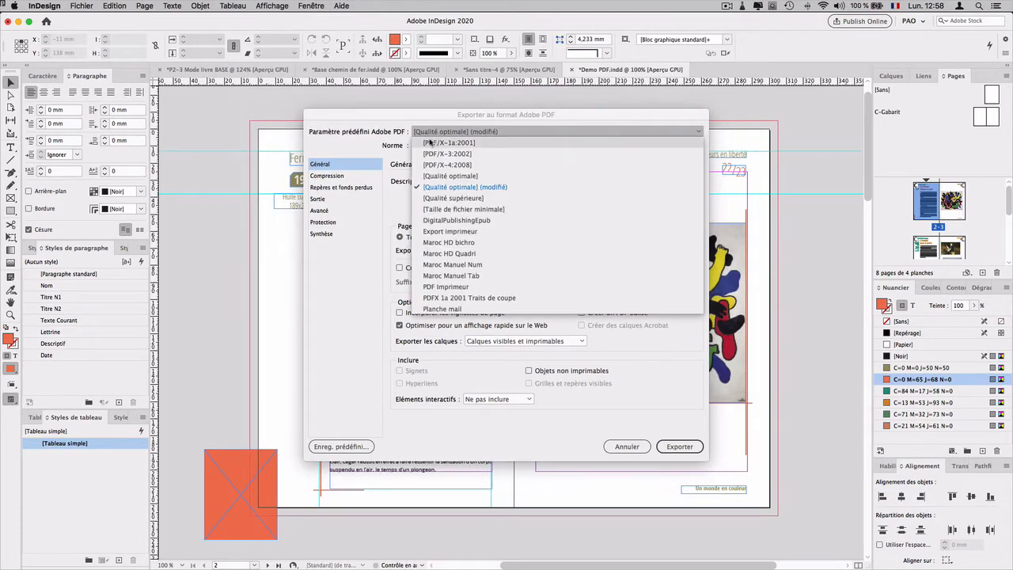
left_click(432, 141)
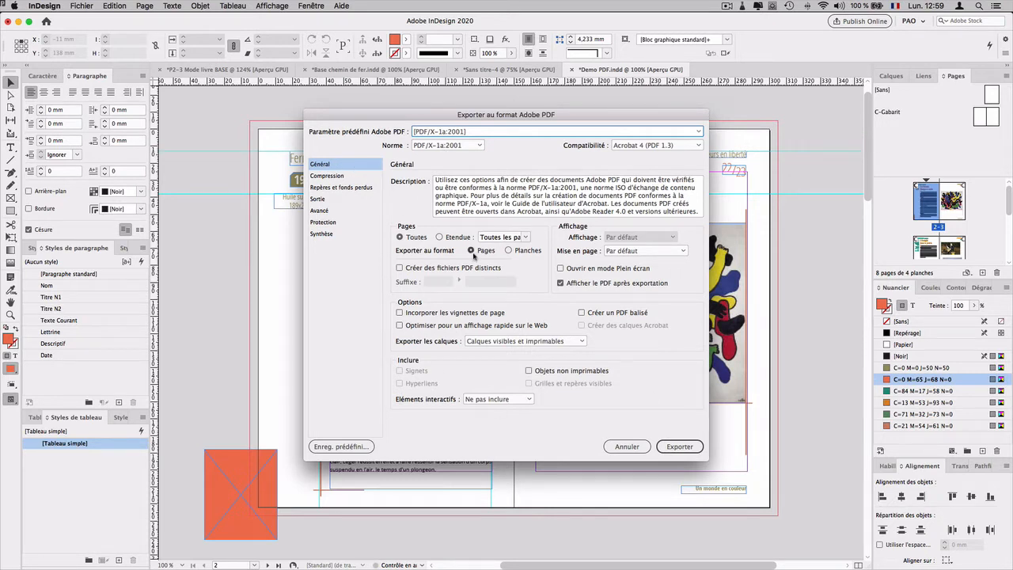
Step: Enable embedding of page thumbnails (Incorporer les vignettes de page) in the general export options
key("alt")
key("alt")
key("alt")
left_click(429, 313)
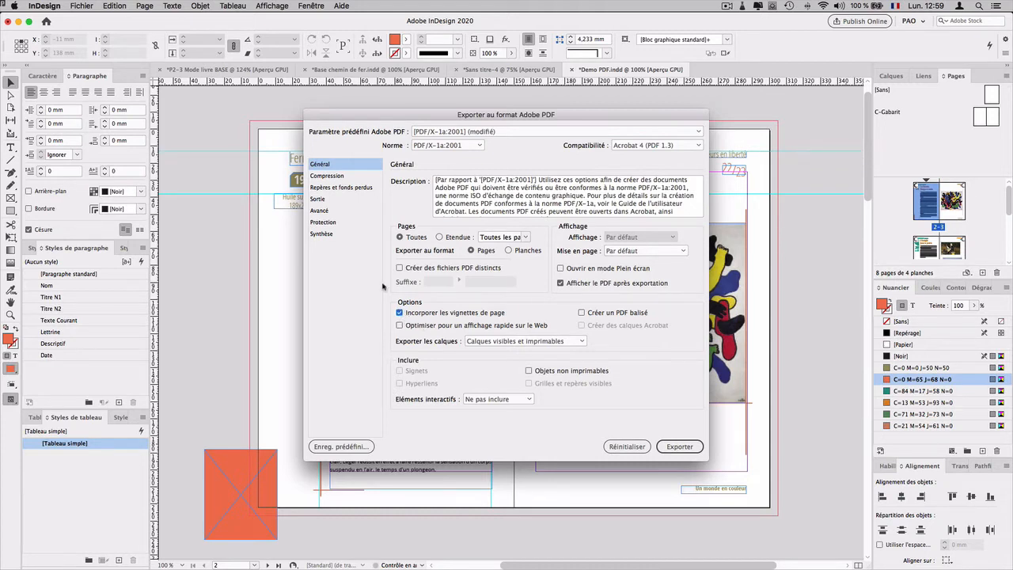
Step: Review the compression settings, checking the colour images' target resolution and downsampling threshold
left_click(343, 177)
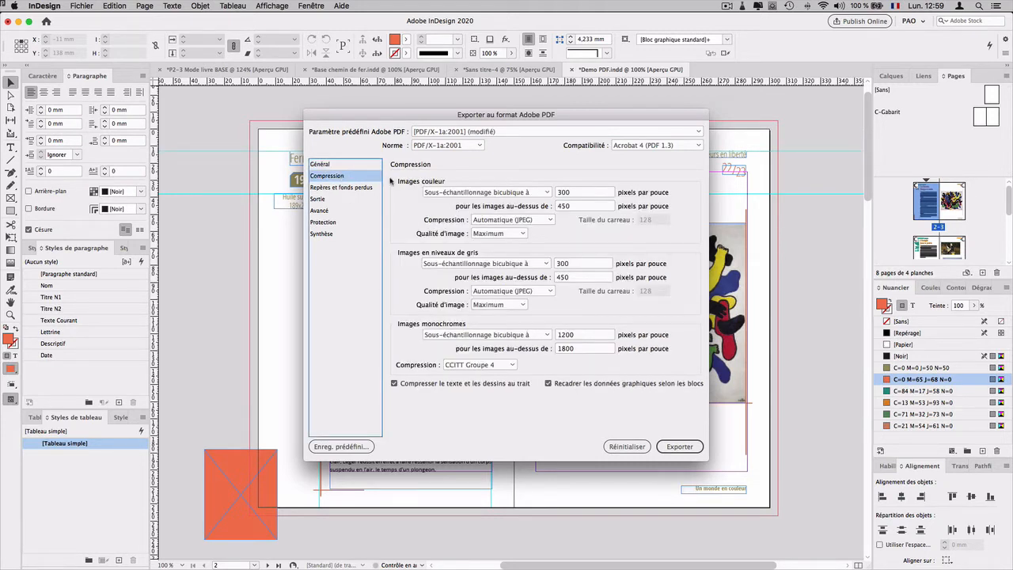
double_click(564, 193)
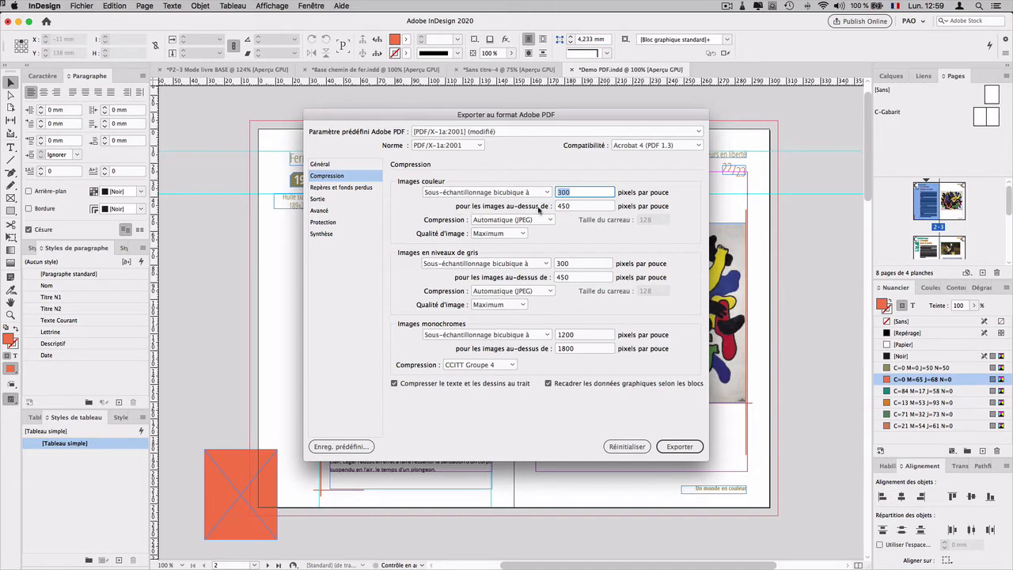
key("Tab")
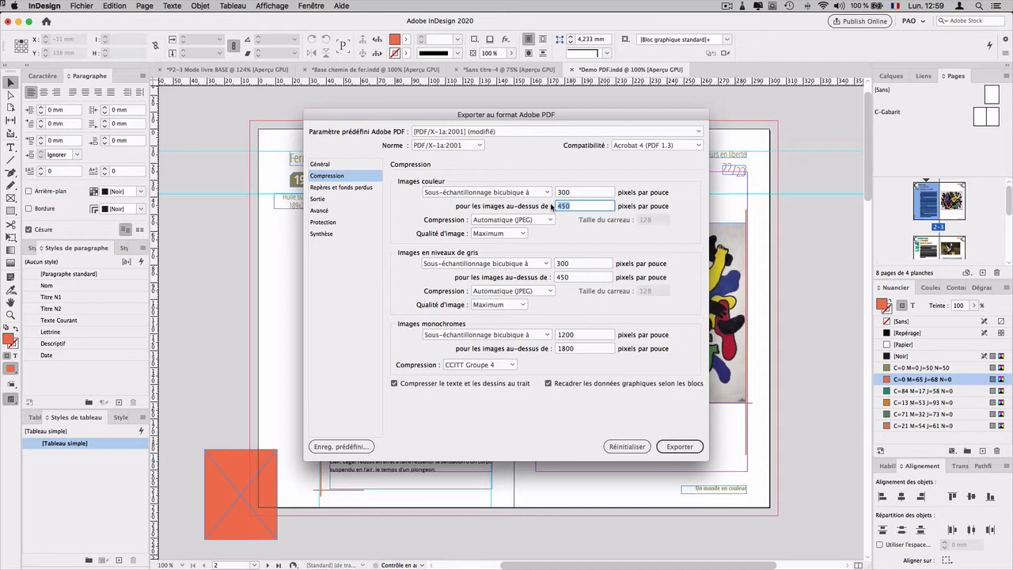
left_click_drag(573, 195, 550, 194)
left_click(558, 192)
double_click(558, 192)
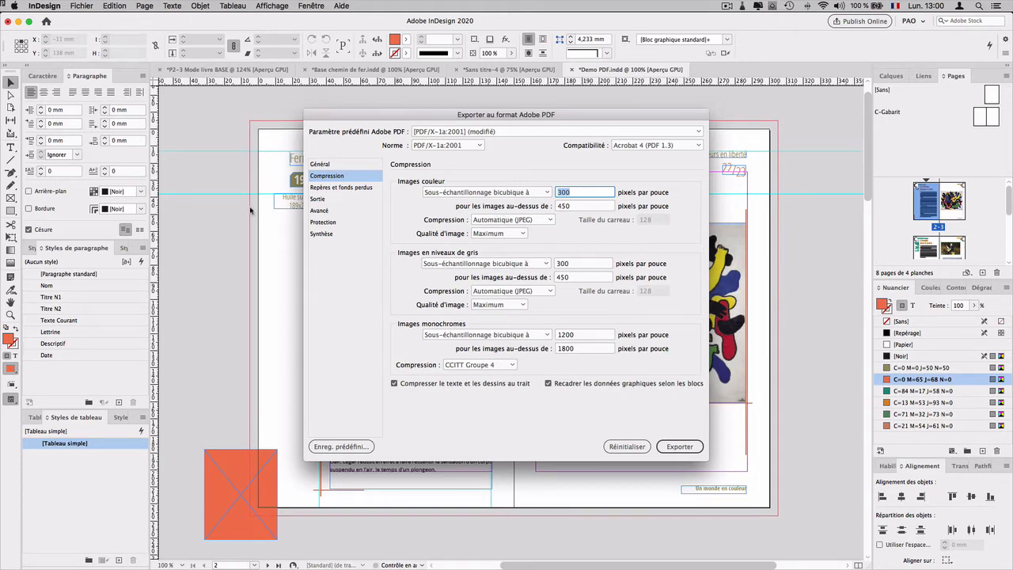
Step: Switch to Acrobat and check the iGen 3 specifications for the screen ruling and image requirements
key("ctrl+Left")
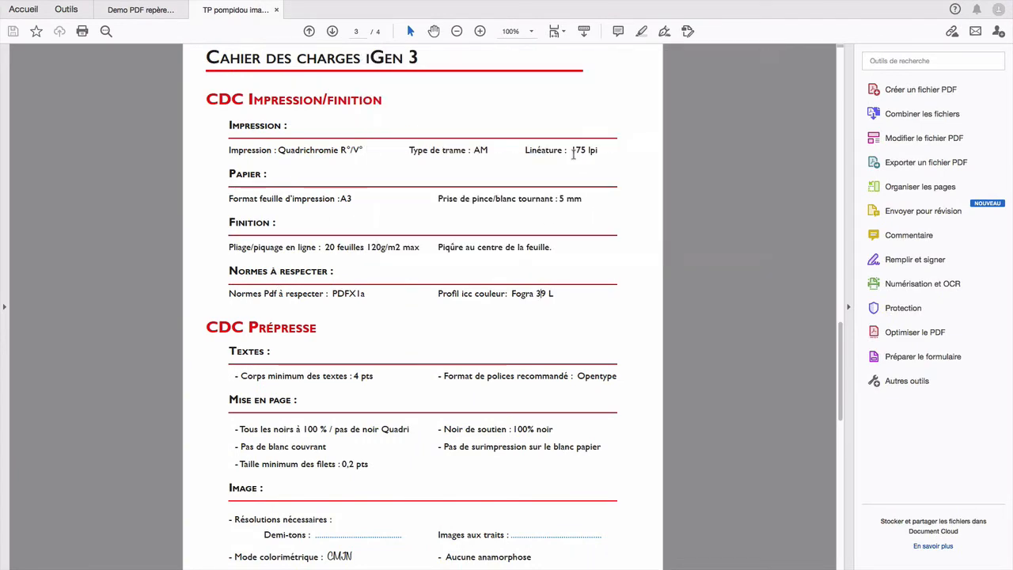
key("ctrl+Right")
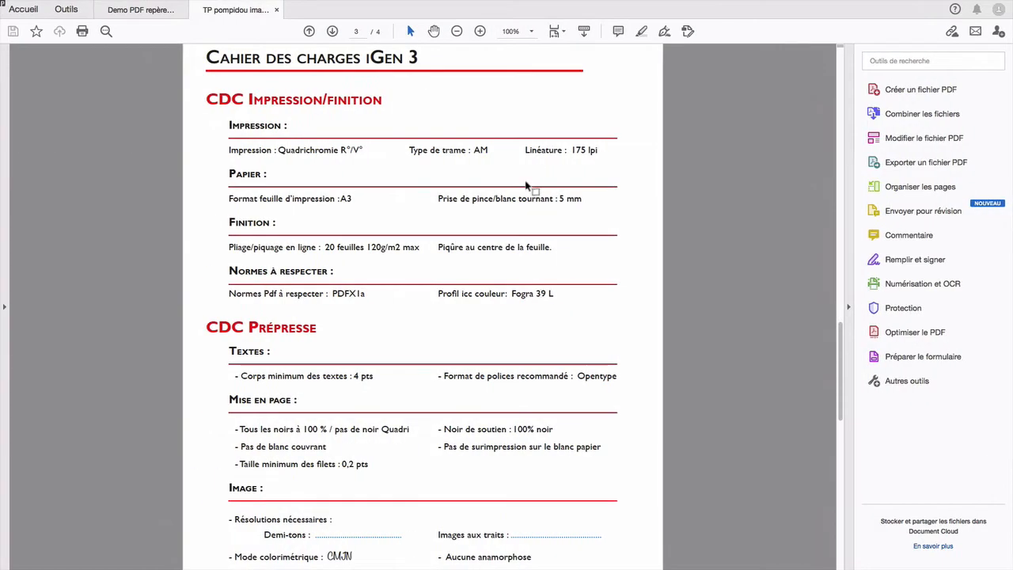
scroll(526, 184, "down", 2)
scroll(526, 182, "down", 1)
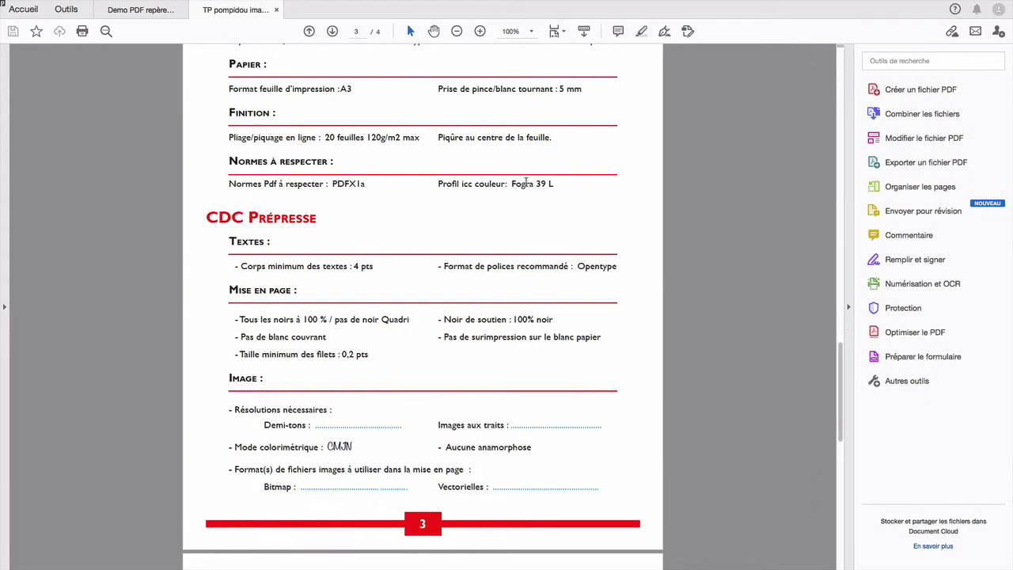
scroll(525, 183, "up", 1)
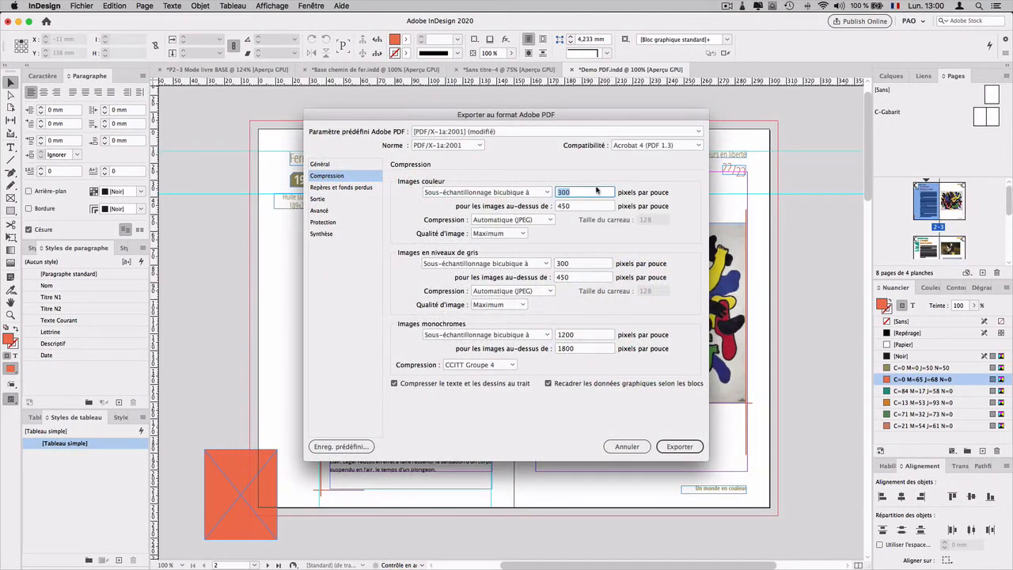
Step: Include all printer's marks (Tous les repères d'impression) in the PDF export
left_click(323, 188)
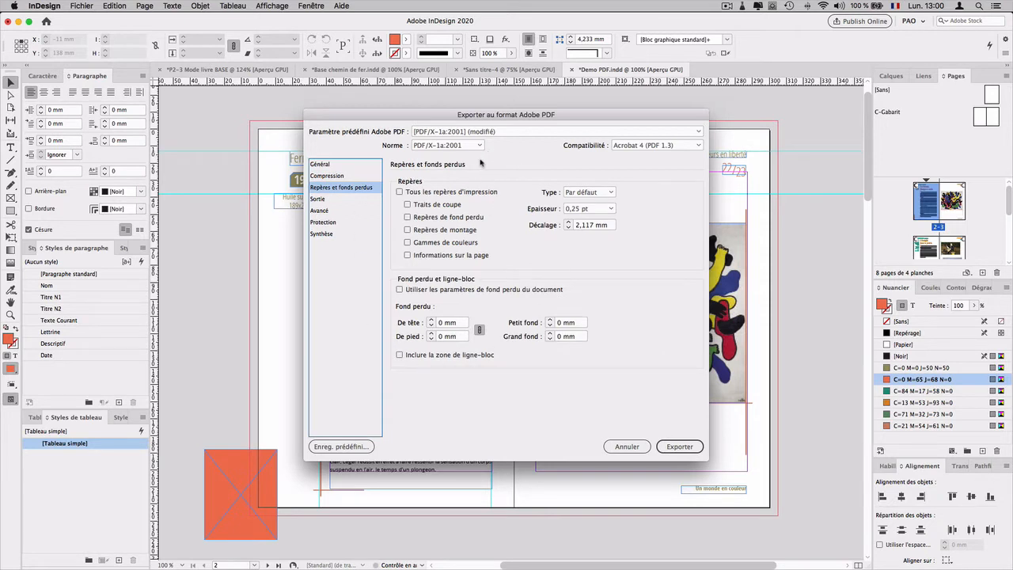
left_click(400, 192)
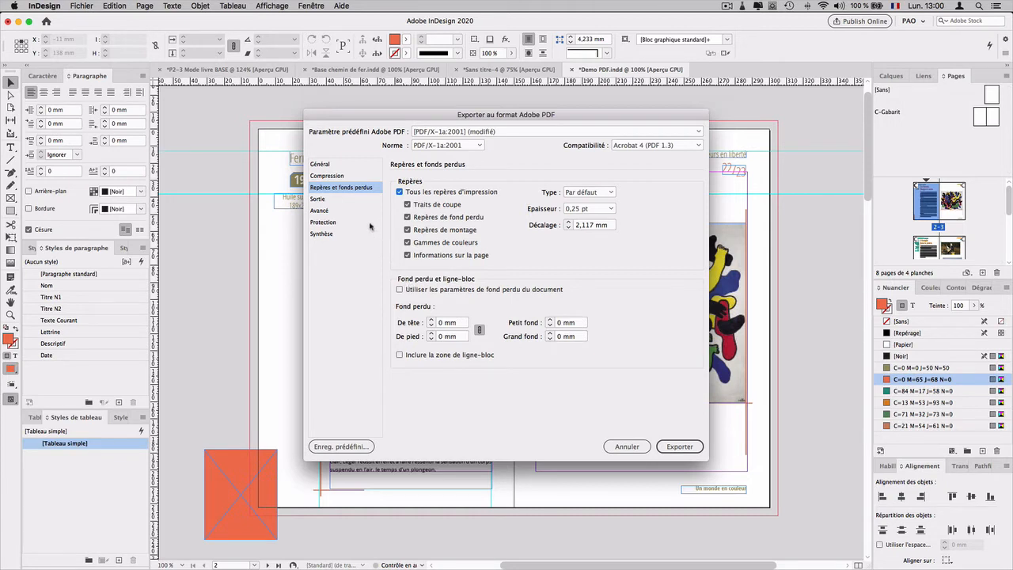
Step: Set the output colour conversion to Convertir vers la destination (conserver les numéros) with destination Document CMJN - Coated FOGRA39 (ISO 12647-2:2004)
left_click(345, 201)
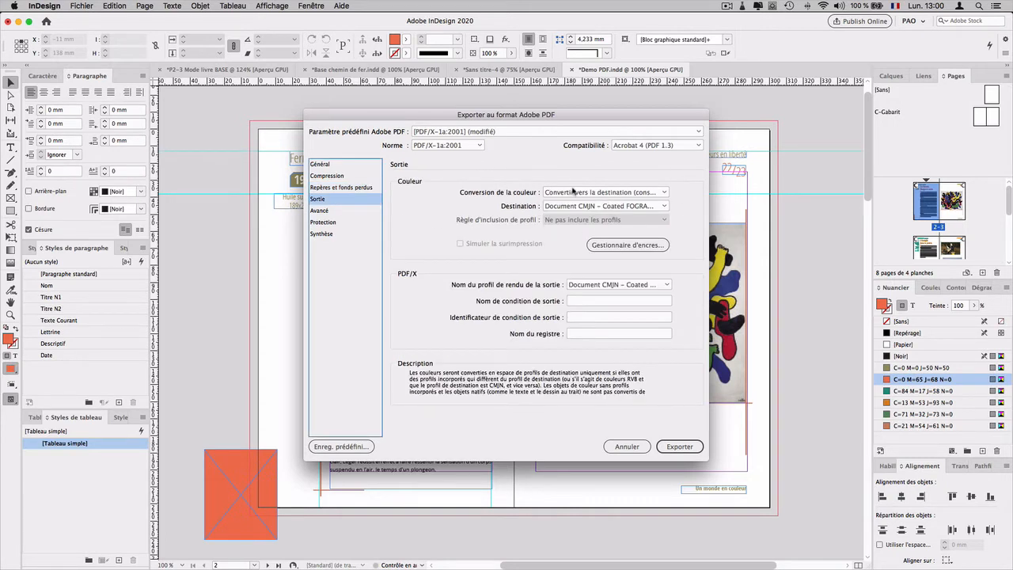
left_click(569, 193)
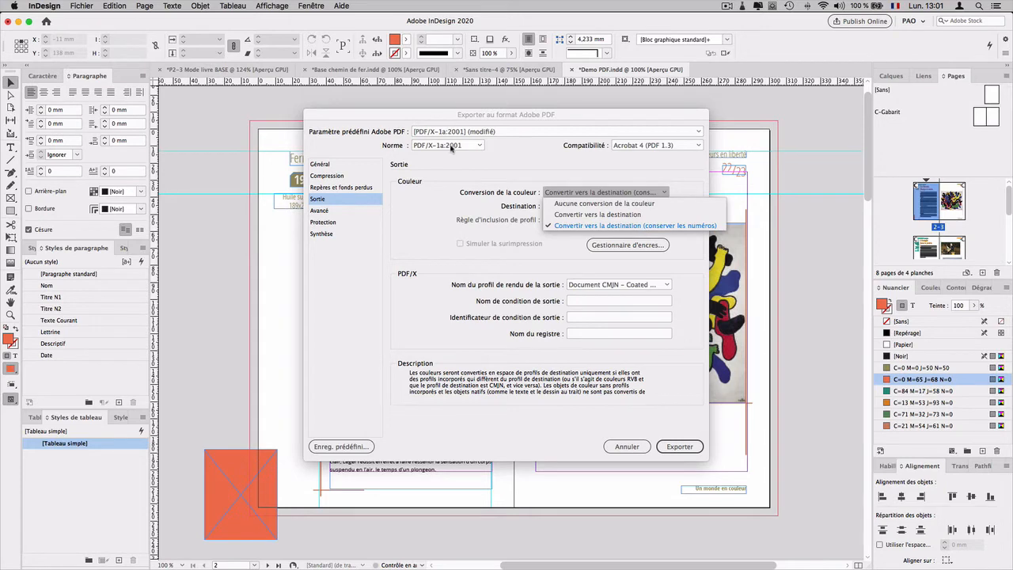
left_click(582, 167)
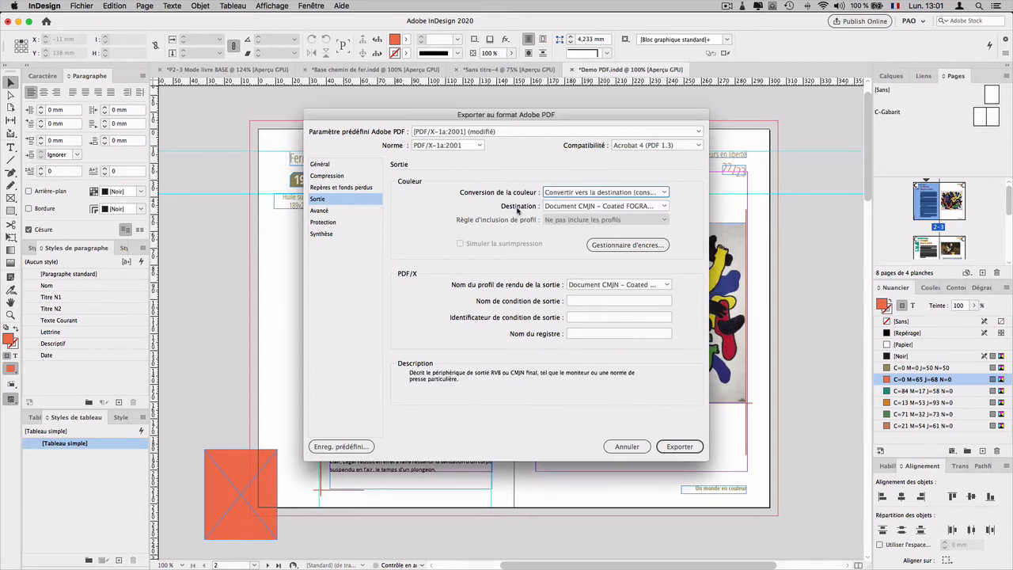
left_click(565, 208)
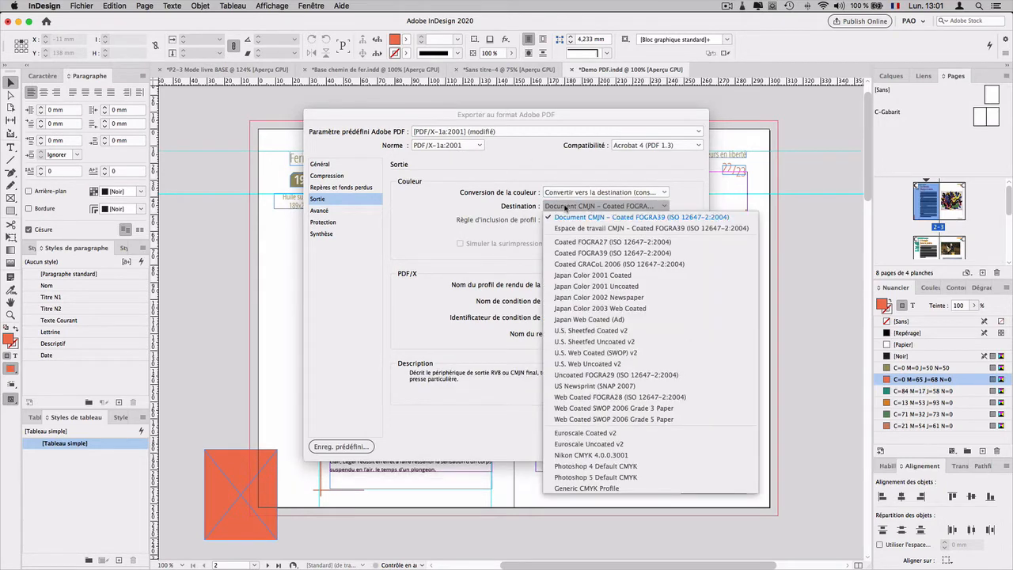
left_click(574, 183)
left_click(568, 194)
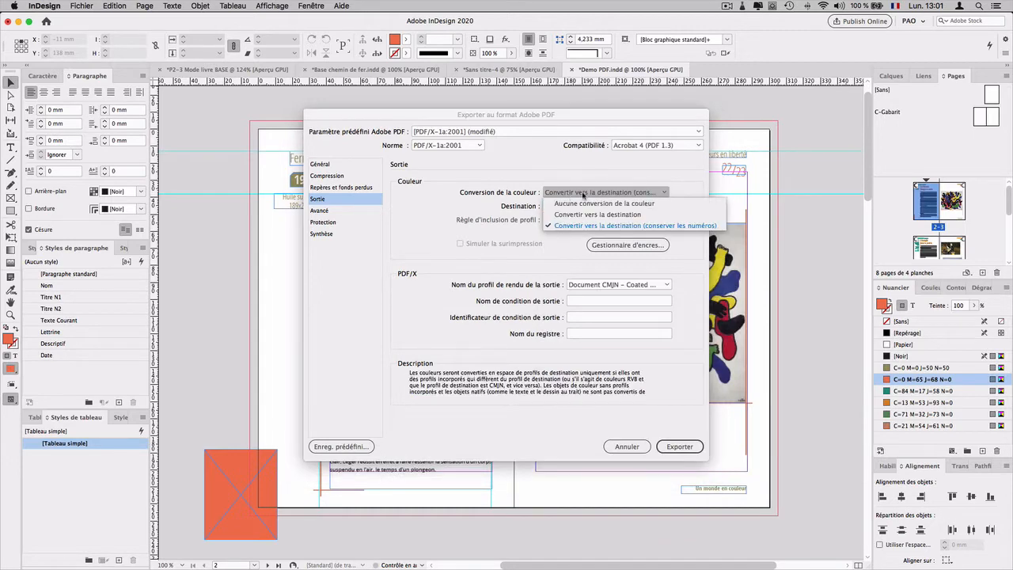
left_click(592, 226)
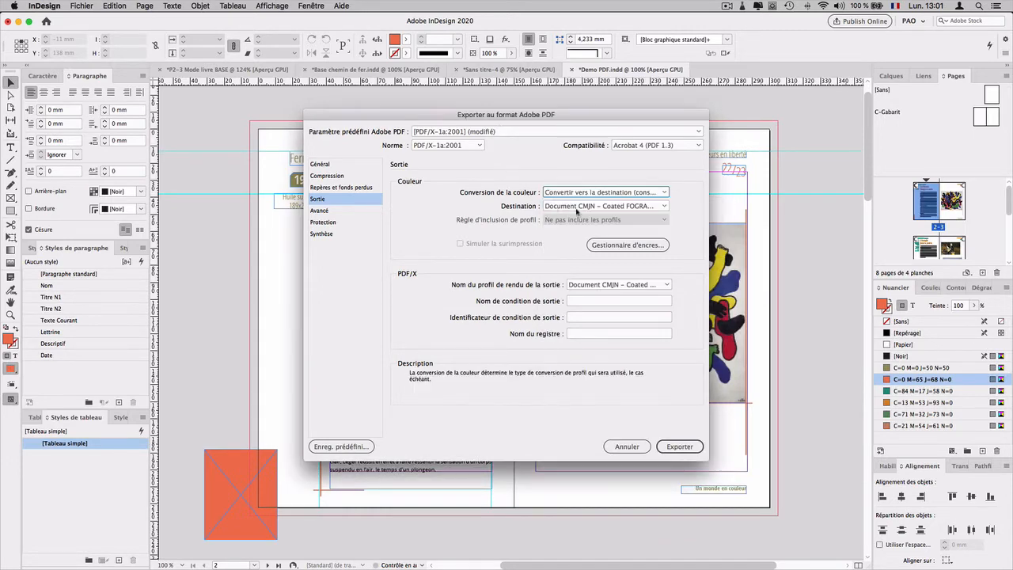
left_click(571, 206)
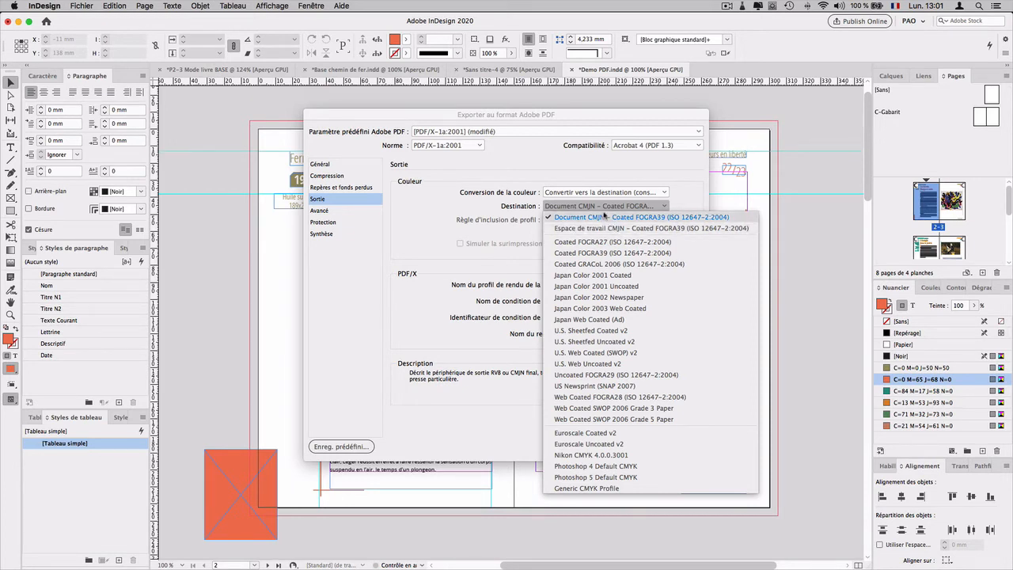
left_click(597, 253)
left_click(594, 209)
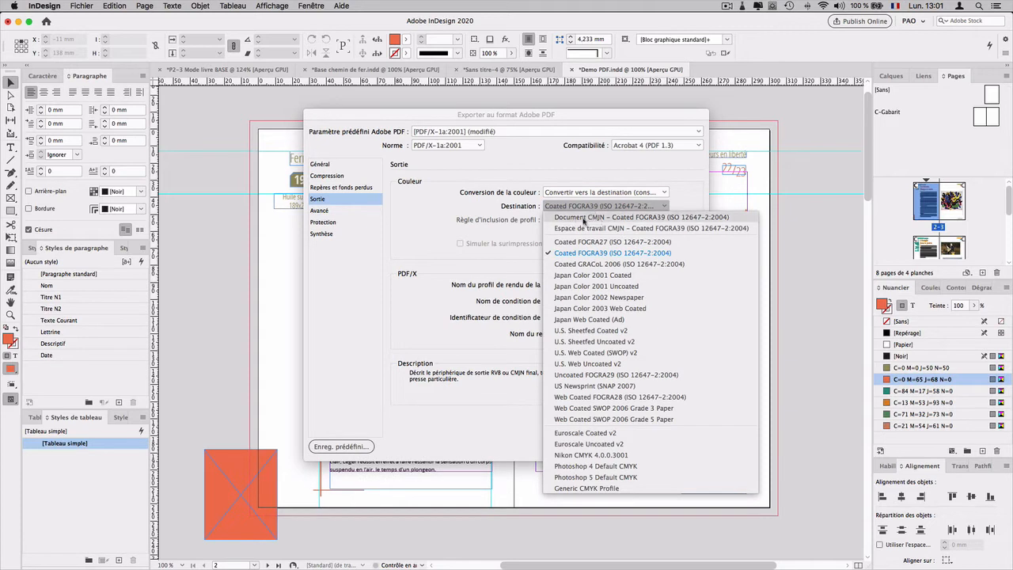
left_click(654, 218)
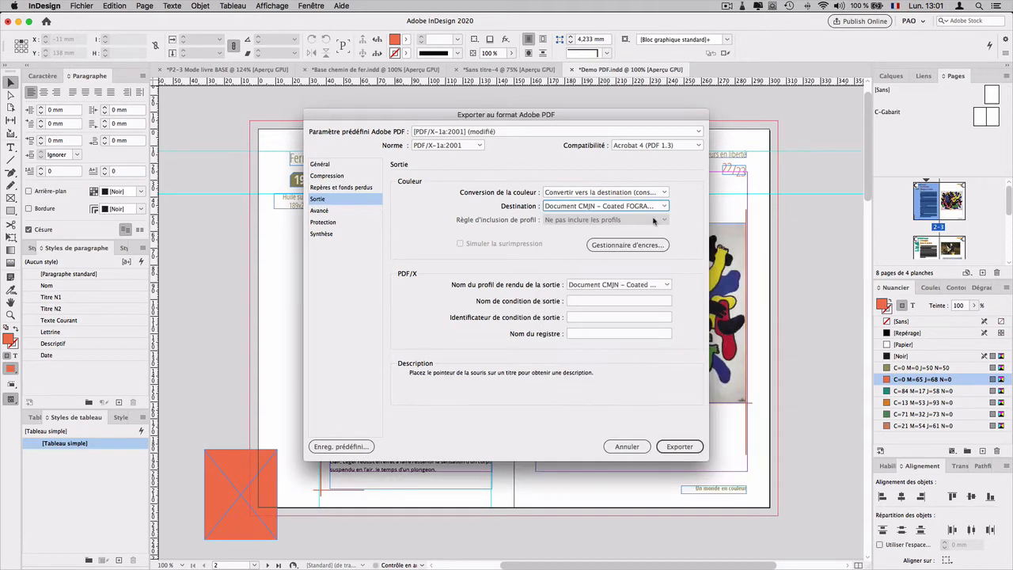
Step: Review the advanced, protection and summary settings, and export the PDF
left_click(350, 211)
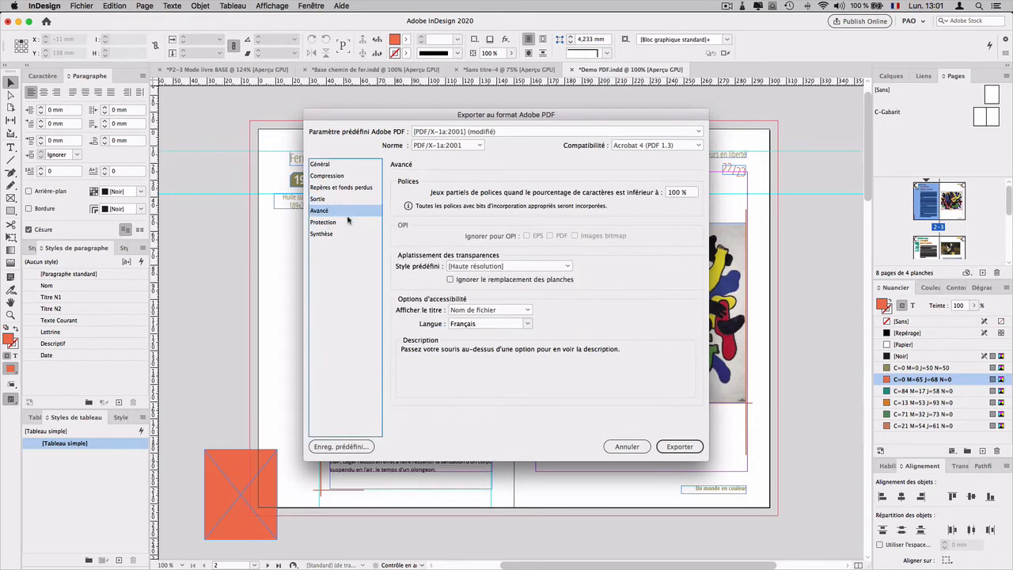
left_click(348, 222)
left_click(343, 235)
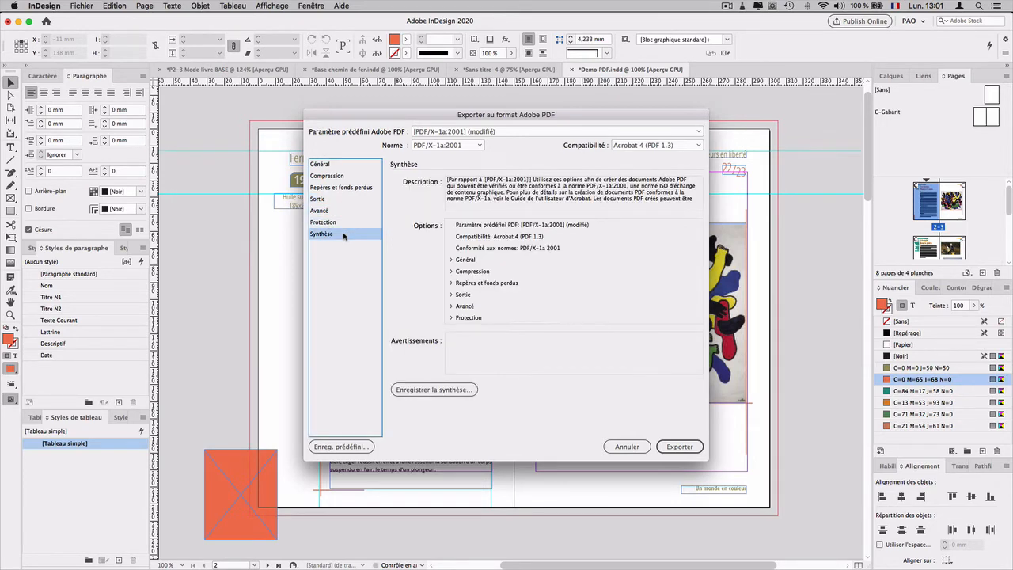
left_click(682, 447)
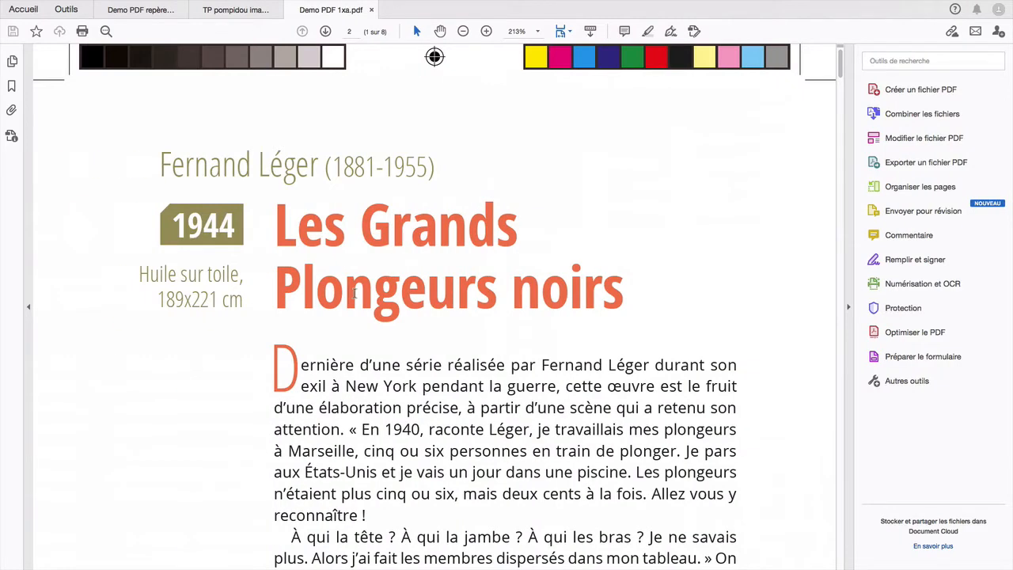
Step: Inspect the printer's marks, colour bars and page edges in the exported Demo PDF 1xa.pdf
scroll(353, 293, "down", 15)
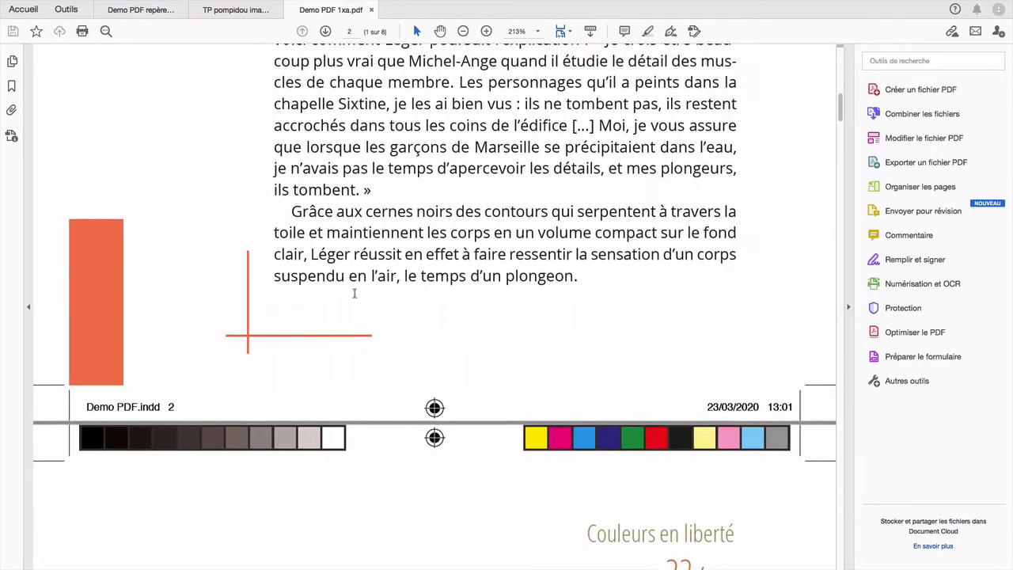
scroll(353, 293, "up", 5)
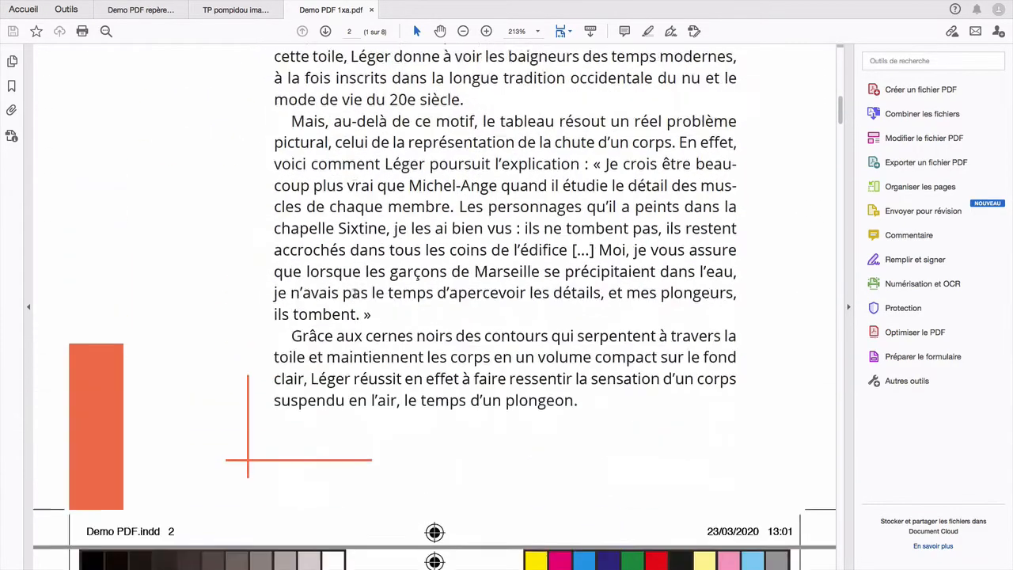
scroll(353, 292, "up", 6)
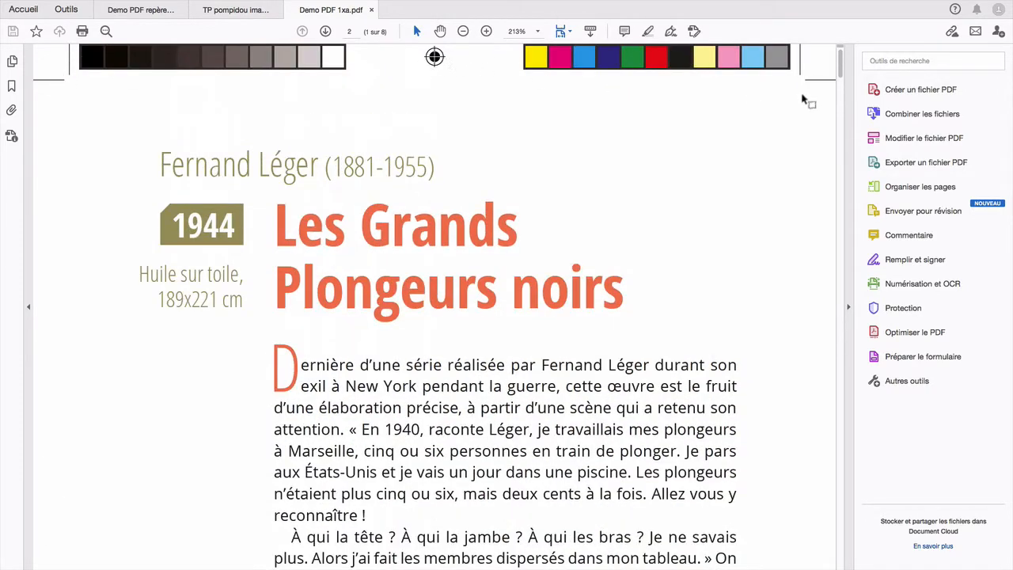
scroll(403, 295, "down", 10)
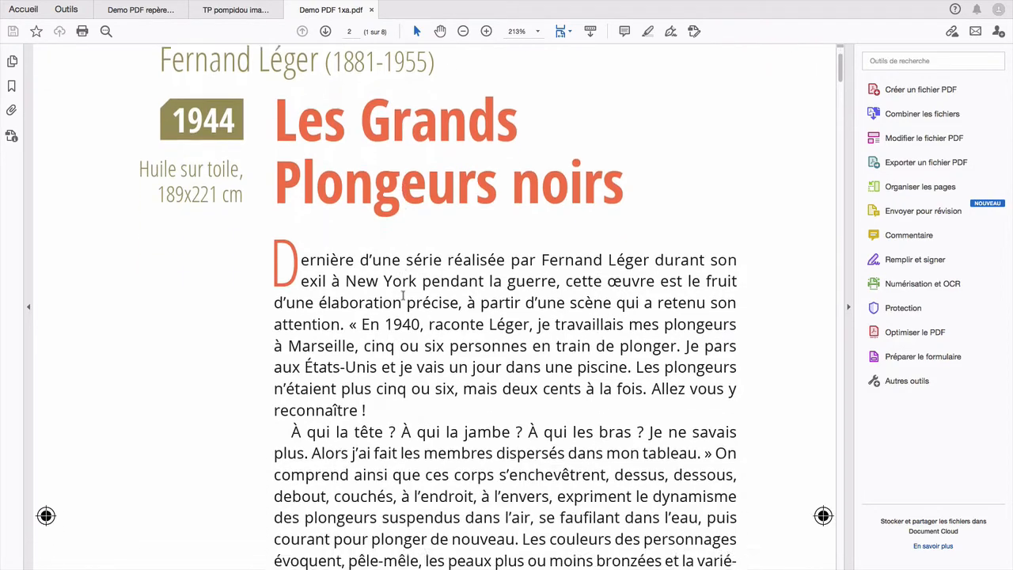
scroll(403, 295, "down", 3)
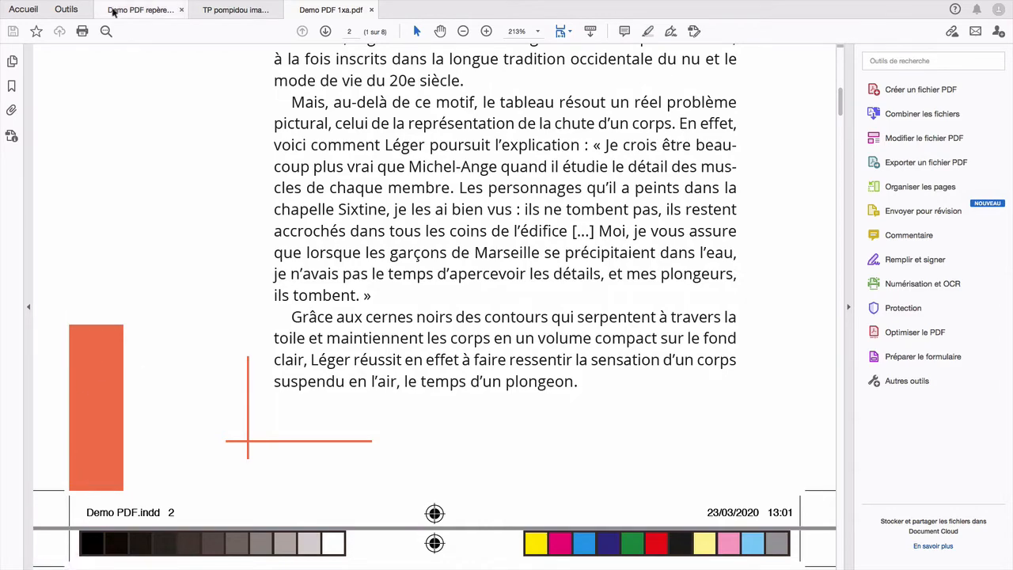
Step: Return to InDesign and restart the Adobe PDF (impression) export, replacing Demo PDF 1xa.pdf after closing its open copy in Acrobat
key("super+Tab")
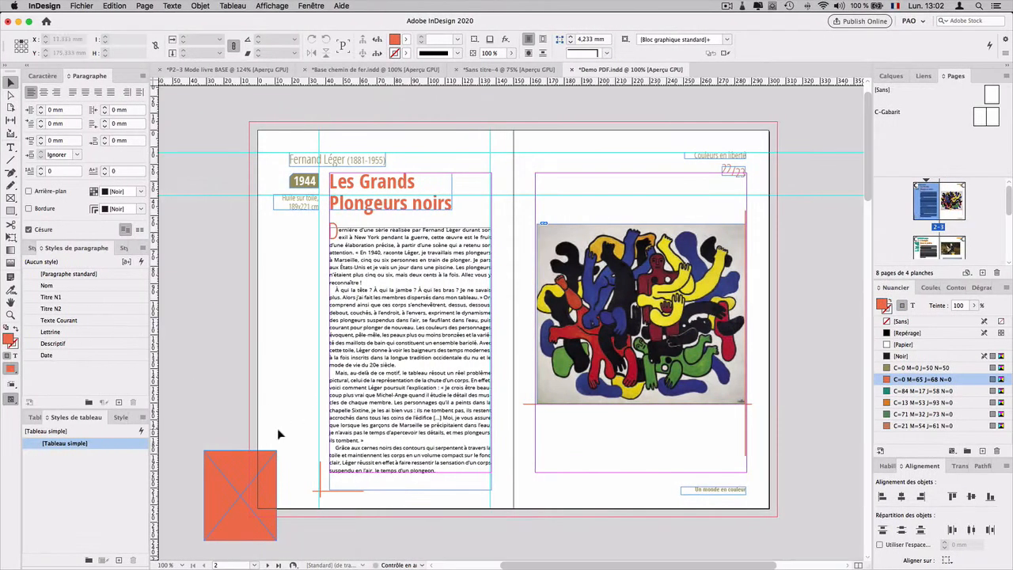
left_click(83, 6)
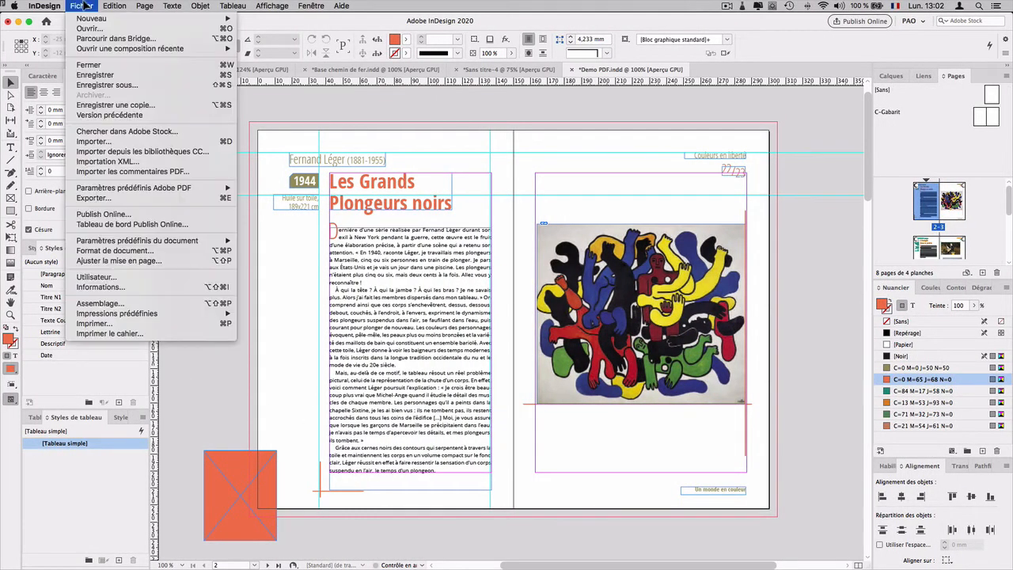
left_click(118, 205)
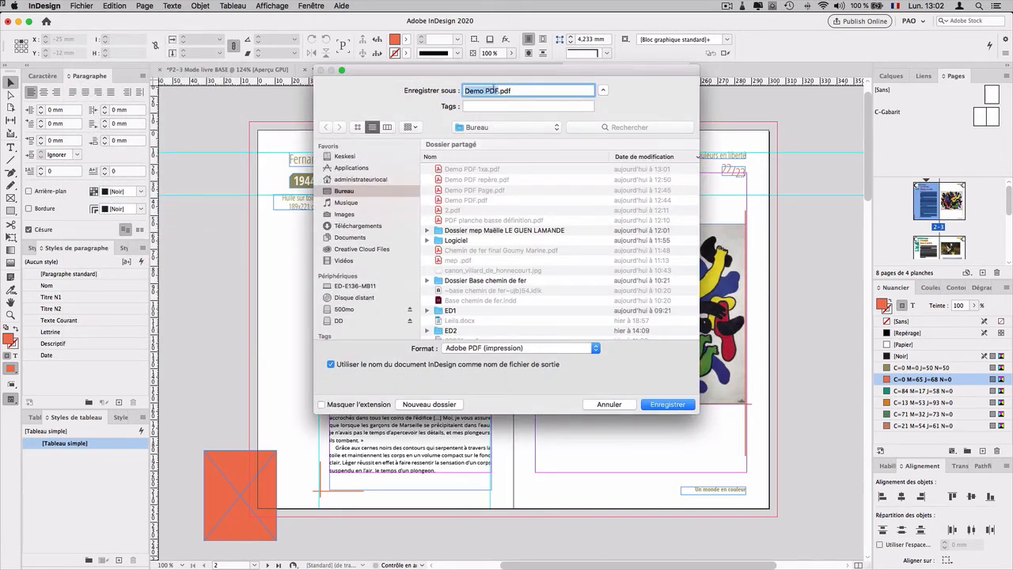
left_click(497, 91)
left_click(490, 169)
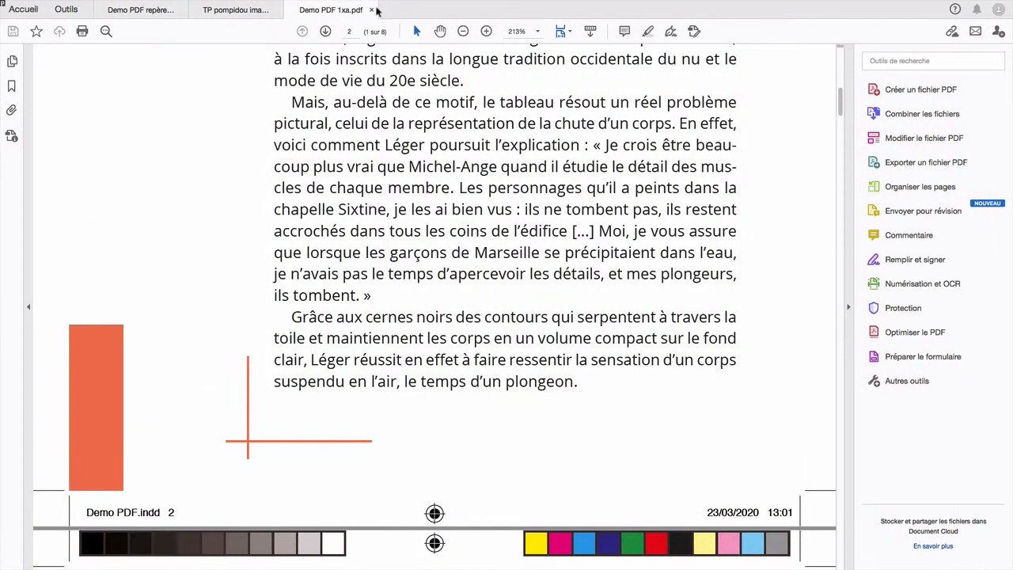
left_click(371, 9)
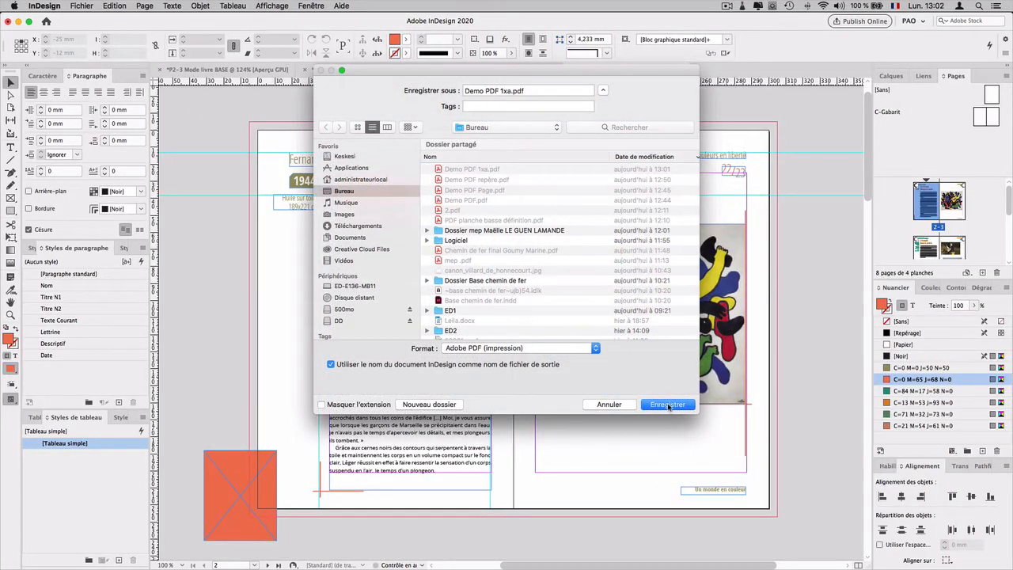
left_click(668, 404)
left_click(581, 139)
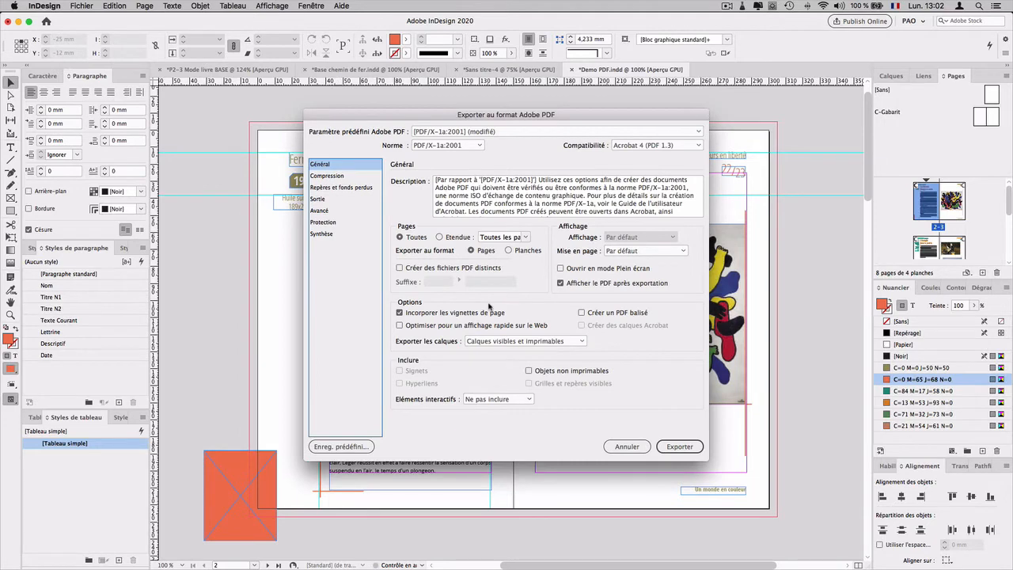
left_click(329, 175)
left_click(354, 189)
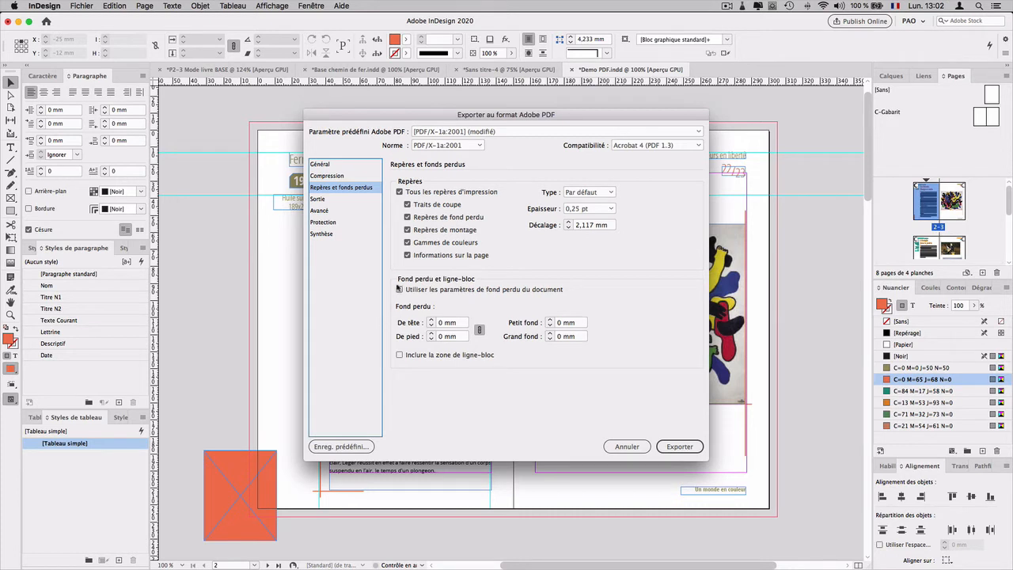
left_click(399, 290)
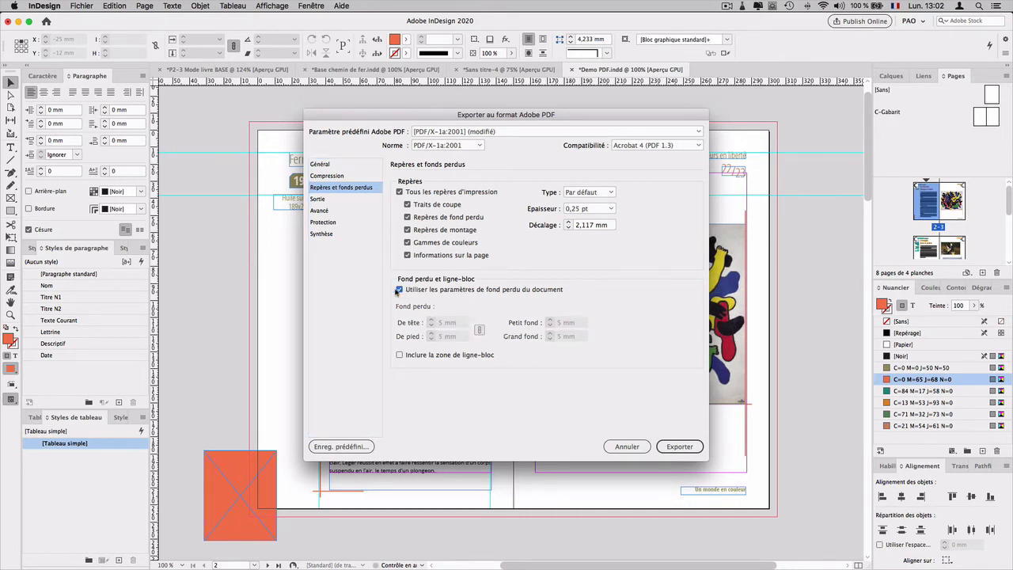
key("ctrl+alt")
left_click(624, 451)
Step: Set the document's bleed to 3 mm on all four sides in Format de document
left_click(44, 5)
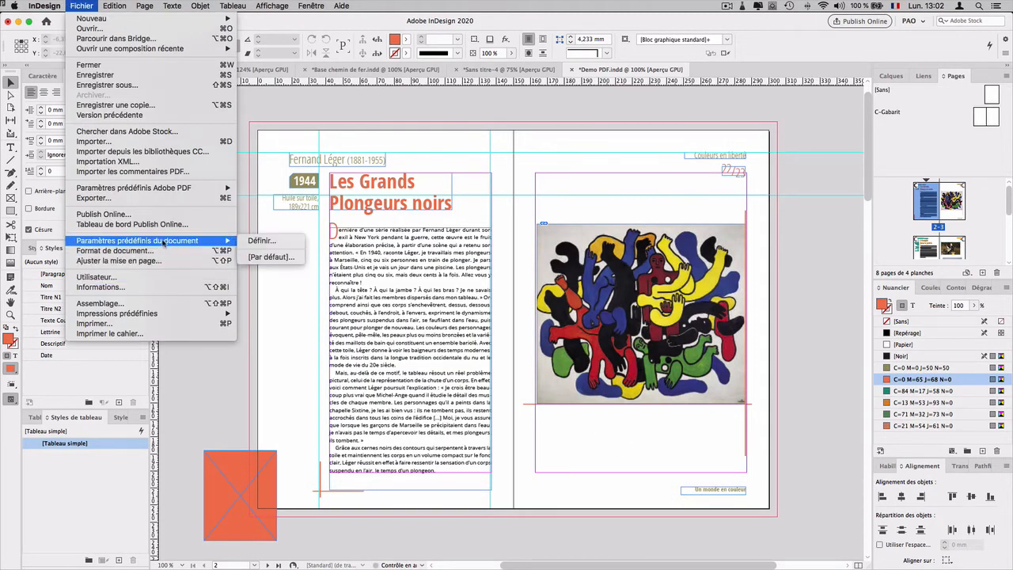
left_click(151, 251)
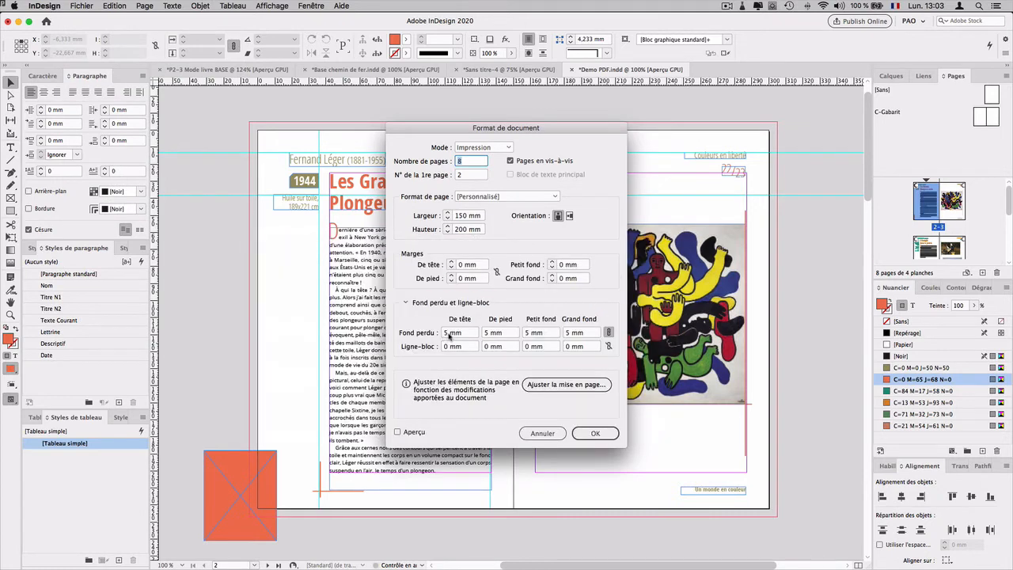
left_click(445, 333)
type("3")
left_click(492, 333)
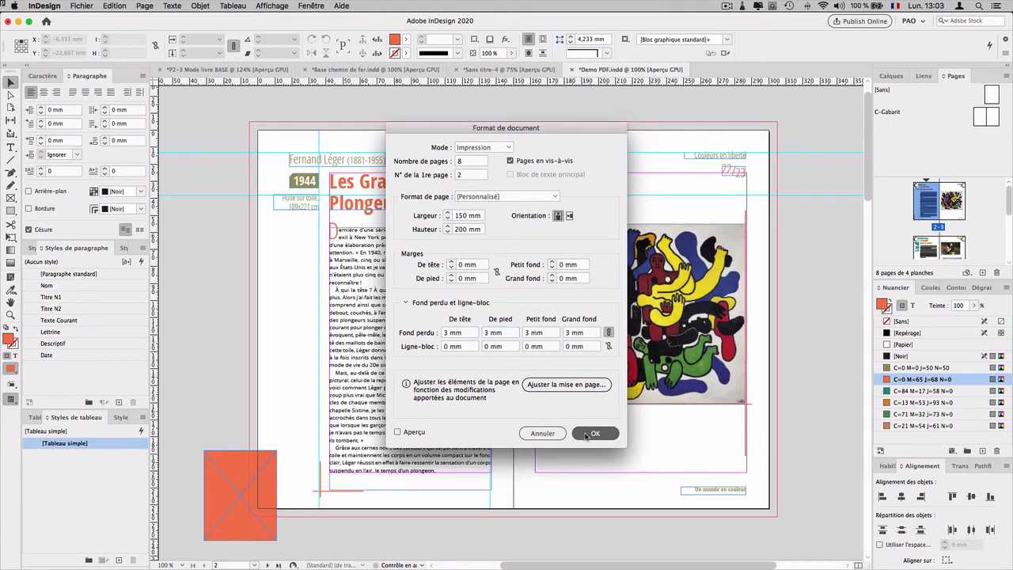
left_click(595, 433)
Step: Restart the Adobe PDF (impression) export, replacing Demo PDF 1xa.pdf, and enable the document's bleed settings
left_click(91, 5)
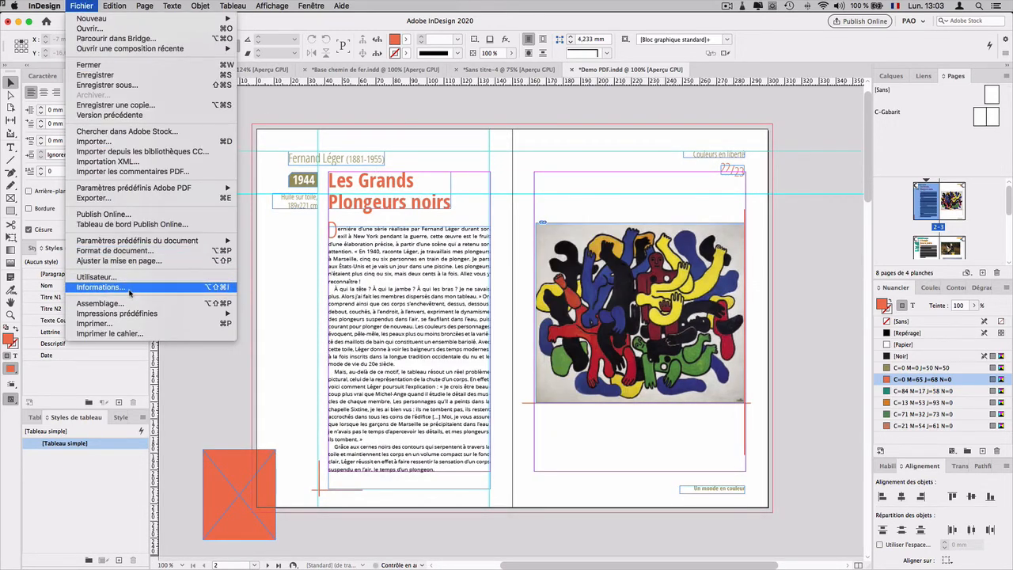
left_click(124, 198)
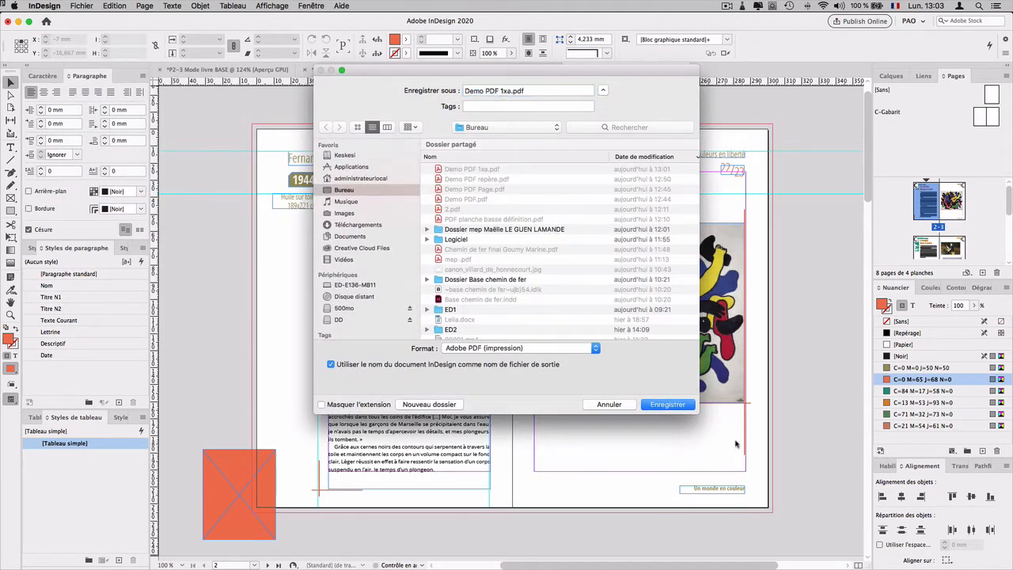
left_click(678, 406)
left_click(577, 140)
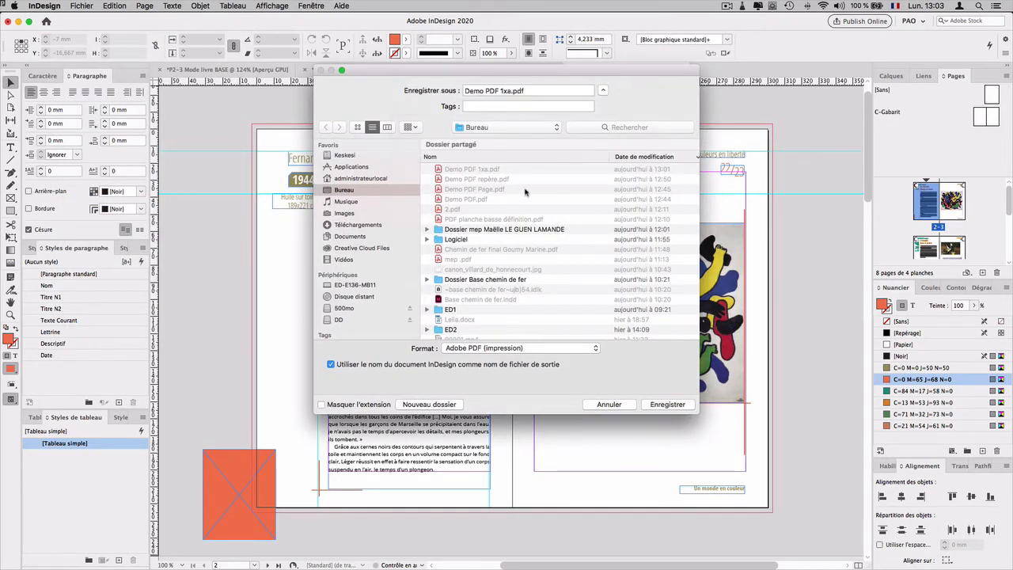
left_click(328, 188)
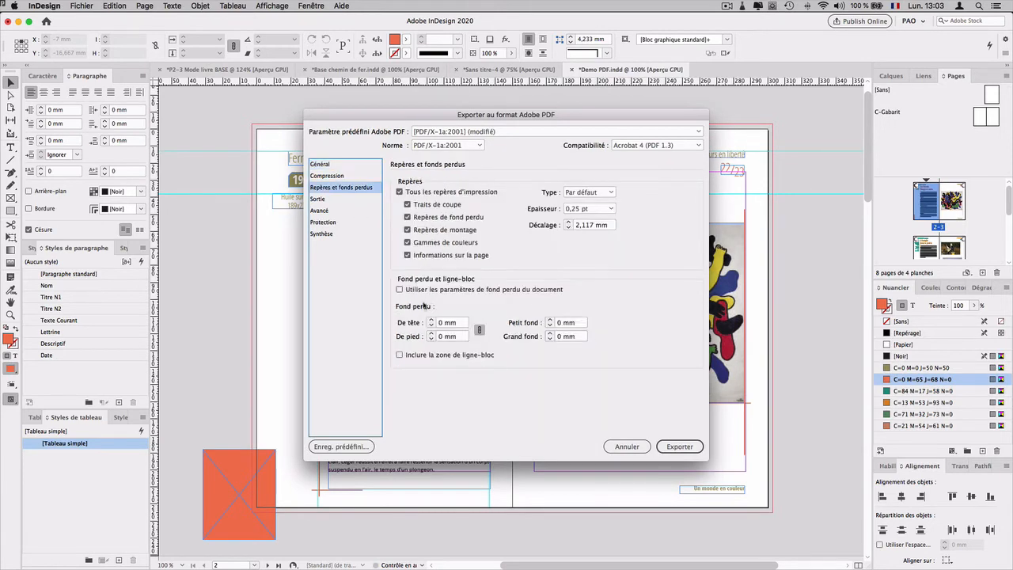
left_click(399, 290)
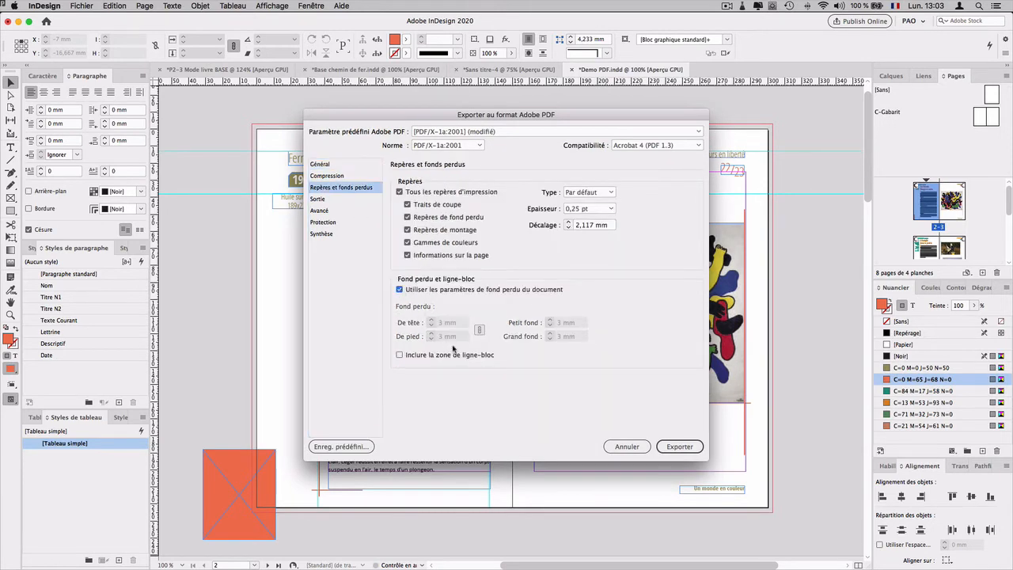
Step: Turn off Repères de fond perdu, leave the document's bleed settings enabled, and export the PDF
key("ctrl+alt")
left_click(400, 289)
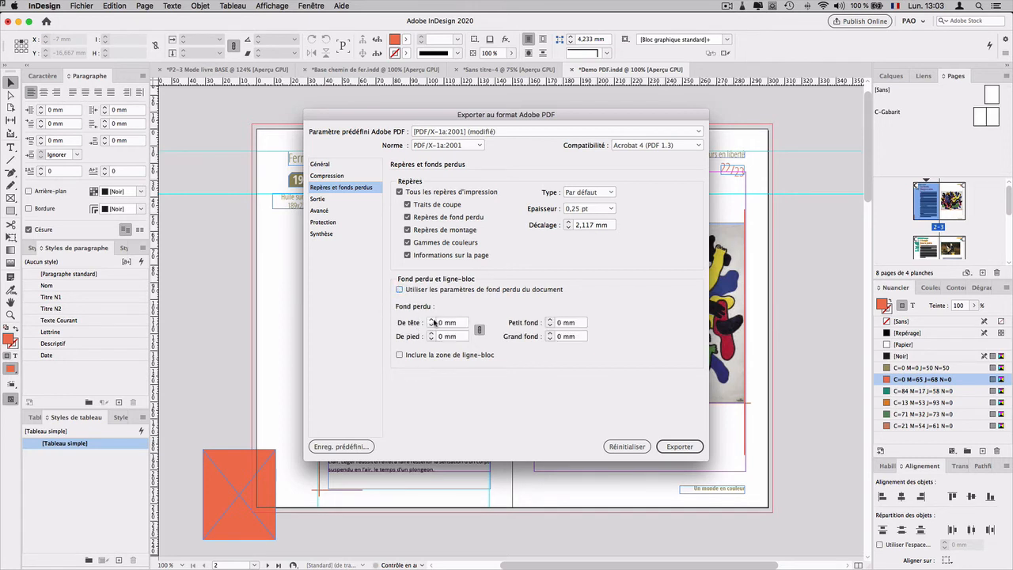
left_click(430, 320)
left_click(407, 219)
left_click(400, 289)
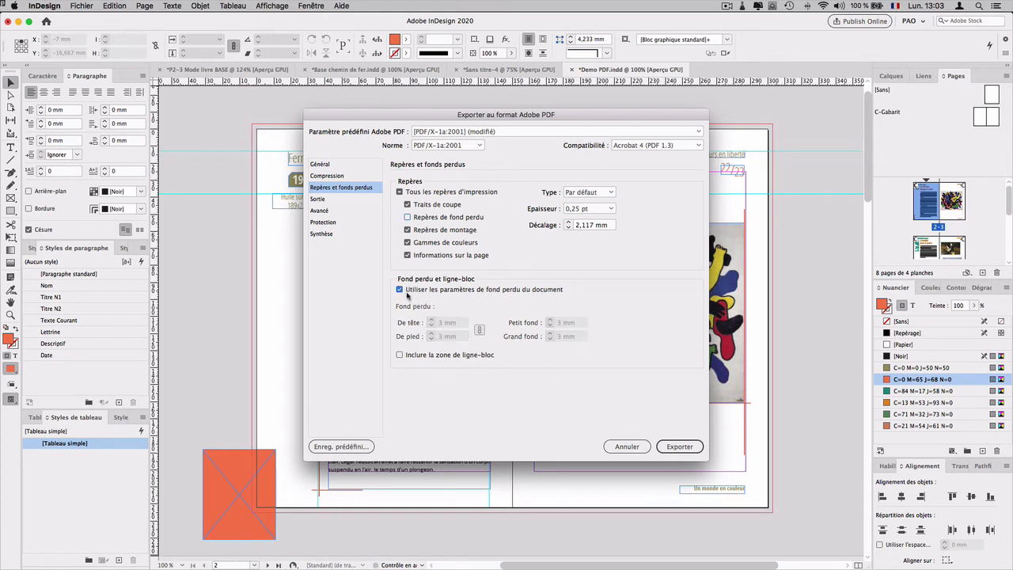
left_click(405, 291)
left_click(682, 446)
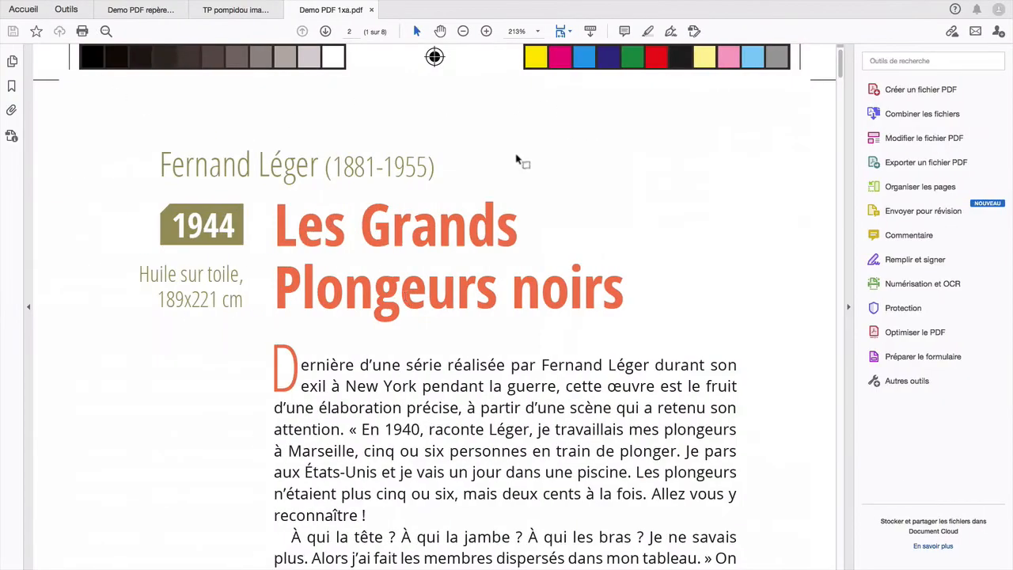
Step: Inspect the bleed area, crop marks and colour bars on the first page of the exported PDF
scroll(405, 201, "down", 10)
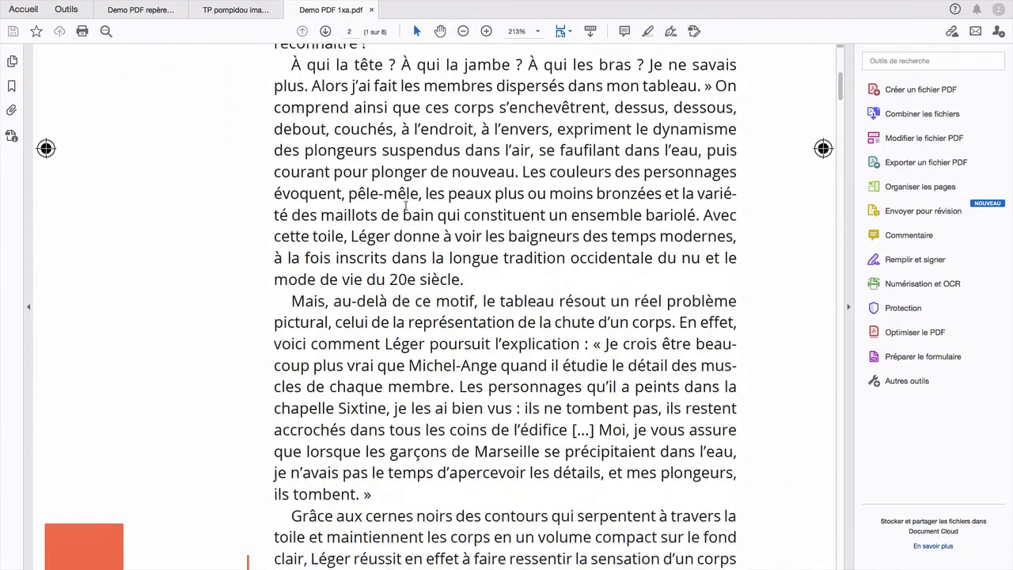
scroll(406, 206, "down", 4)
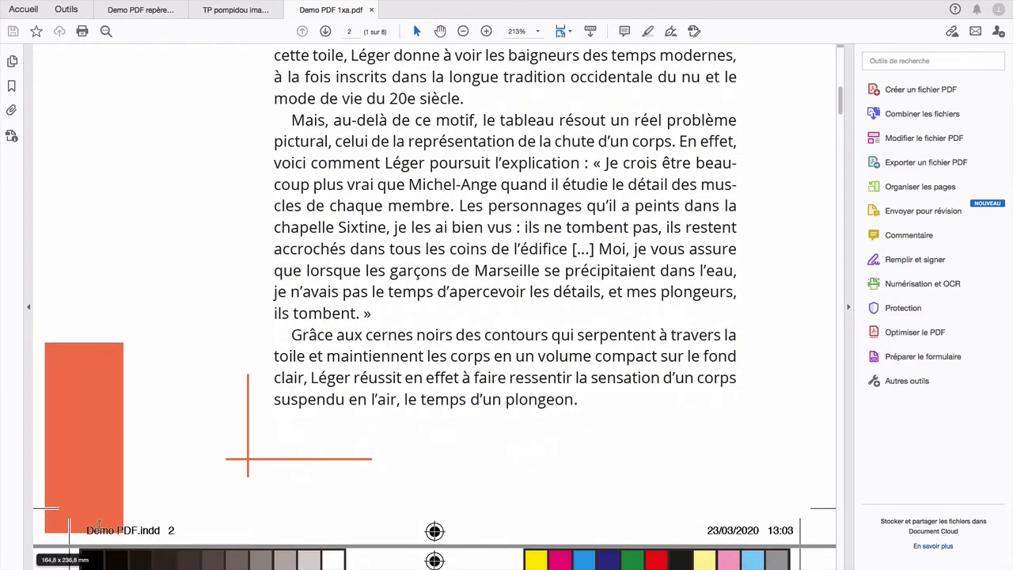
scroll(280, 404, "up", 14)
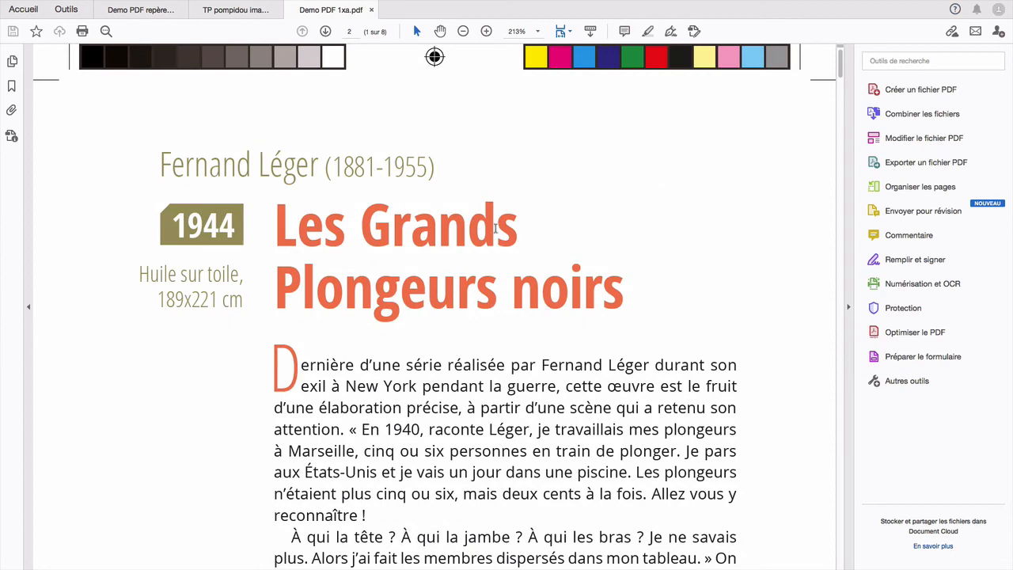
Step: Switch to the Finder desktop and group Demo PDF 1xa.pdf, PDF planche basse définition.pdf and Demo PDF repère.pdf close together
key("ctrl+Left")
left_click_drag(642, 94, 556, 98)
left_click_drag(876, 448, 754, 101)
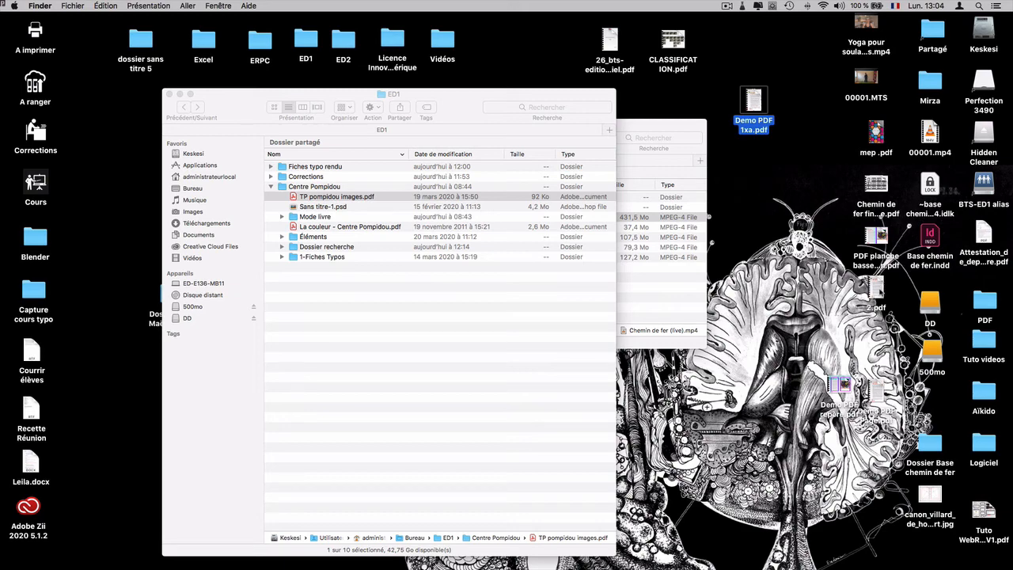
left_click(876, 235)
left_click_drag(877, 235, 806, 101)
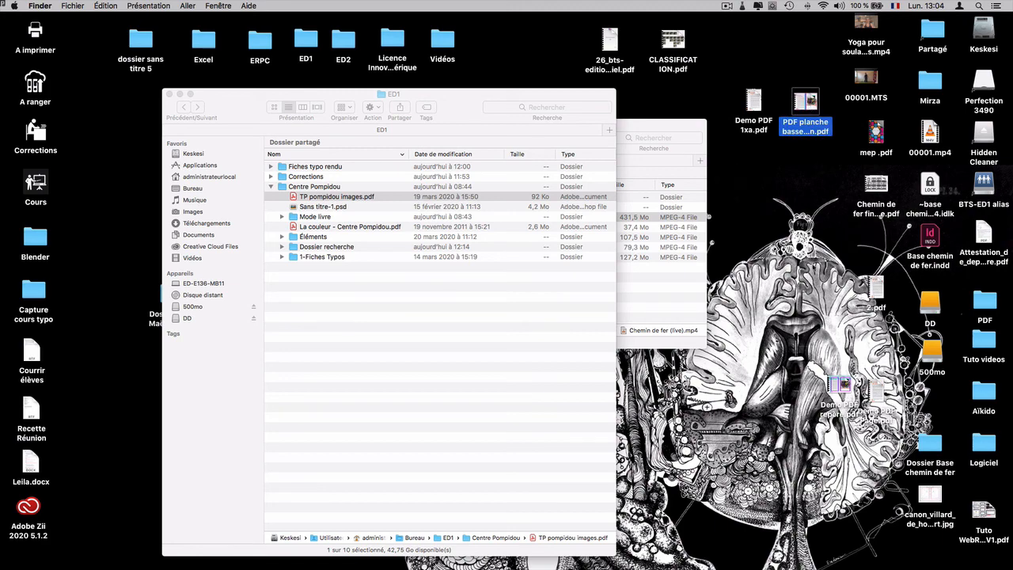
left_click_drag(843, 393, 793, 159)
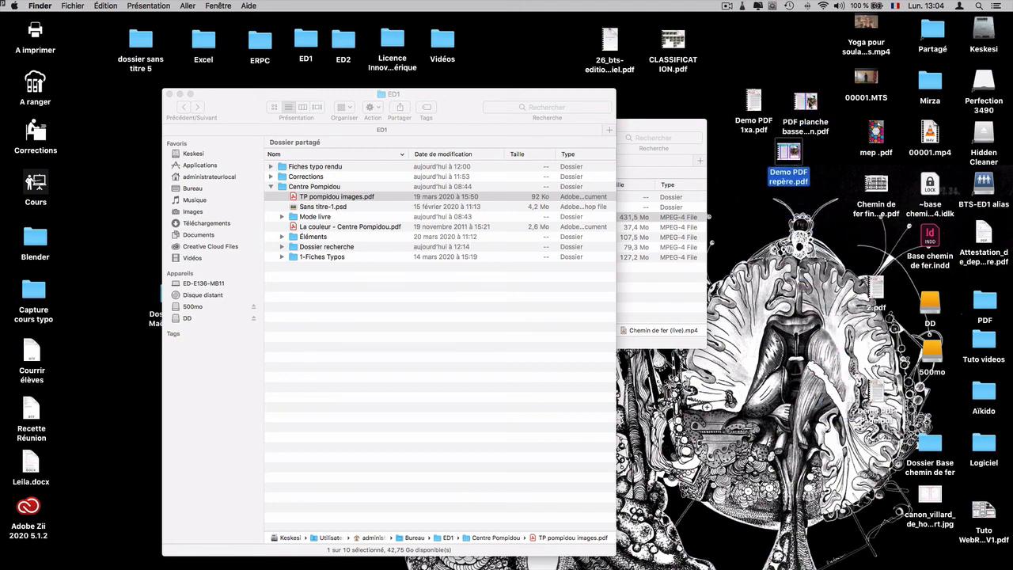
Step: Compare the file information of PDF planche basse définition.pdf and Demo PDF 1xa.pdf
left_click(808, 101)
key("super+i")
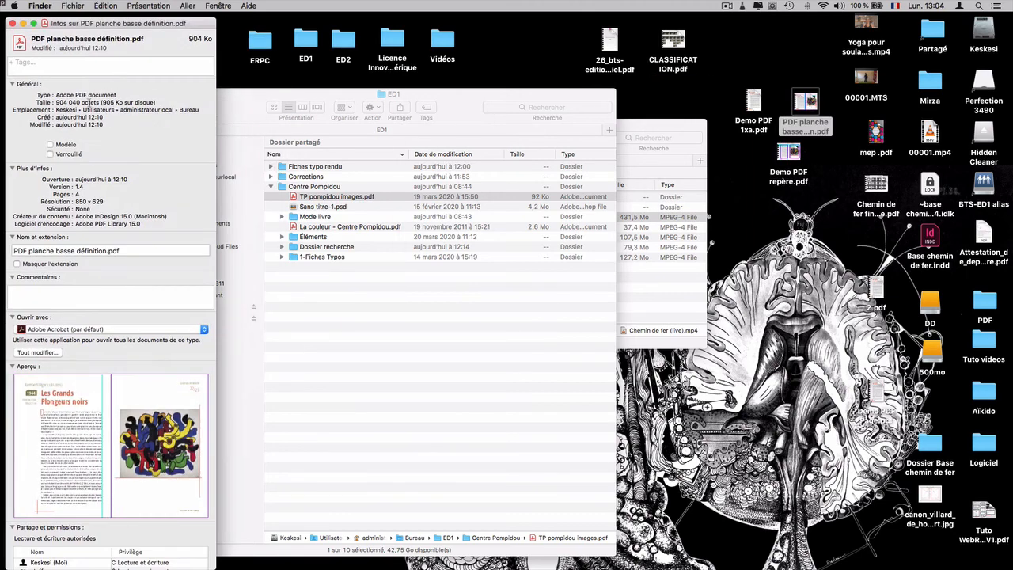
key("super+w")
left_click(752, 103)
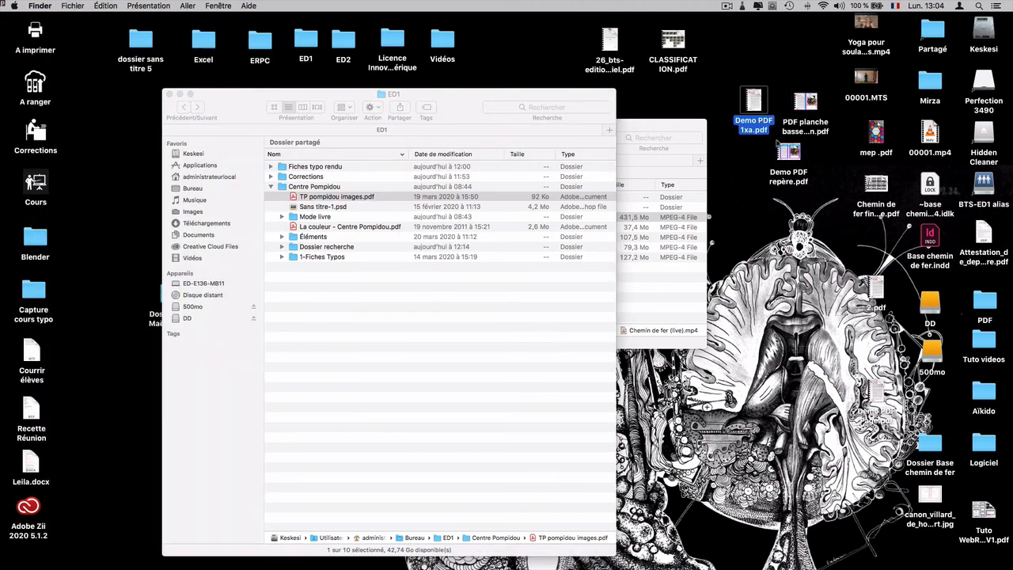
key("super+i")
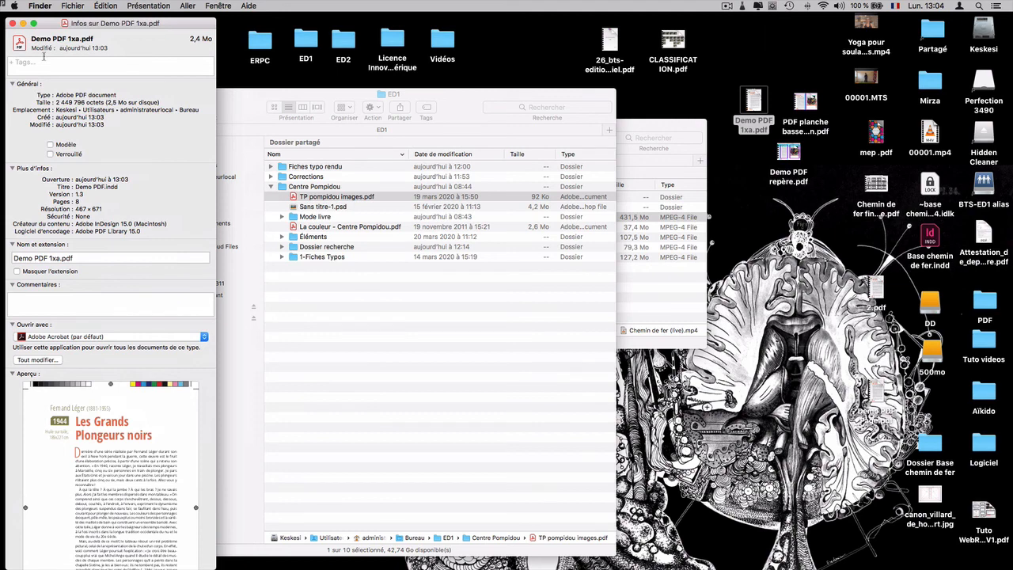
left_click(12, 23)
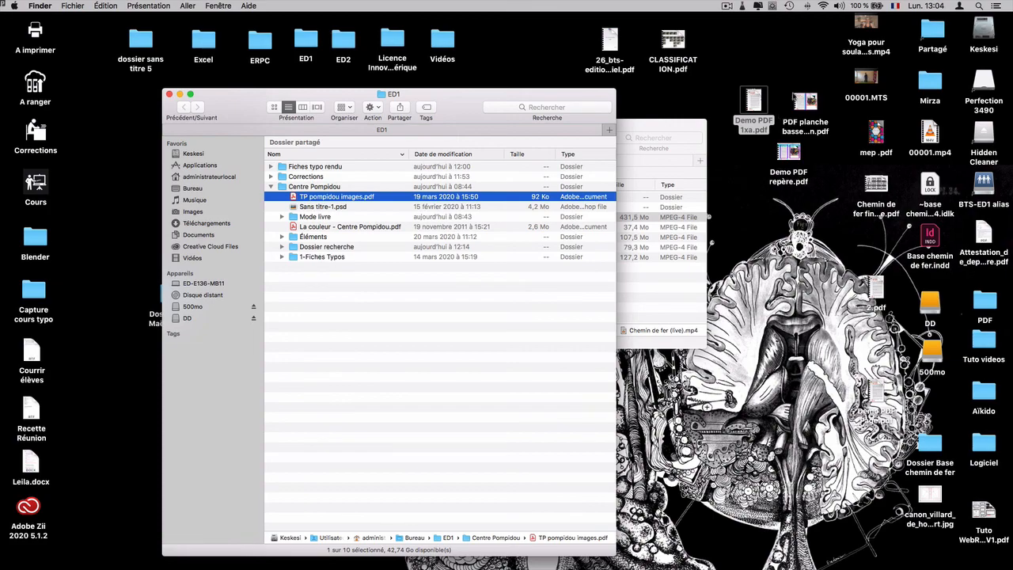
Step: Reopen Demo PDF 1xa.pdf in Acrobat and look over the image and printer's marks on its first two pages
double_click(757, 102)
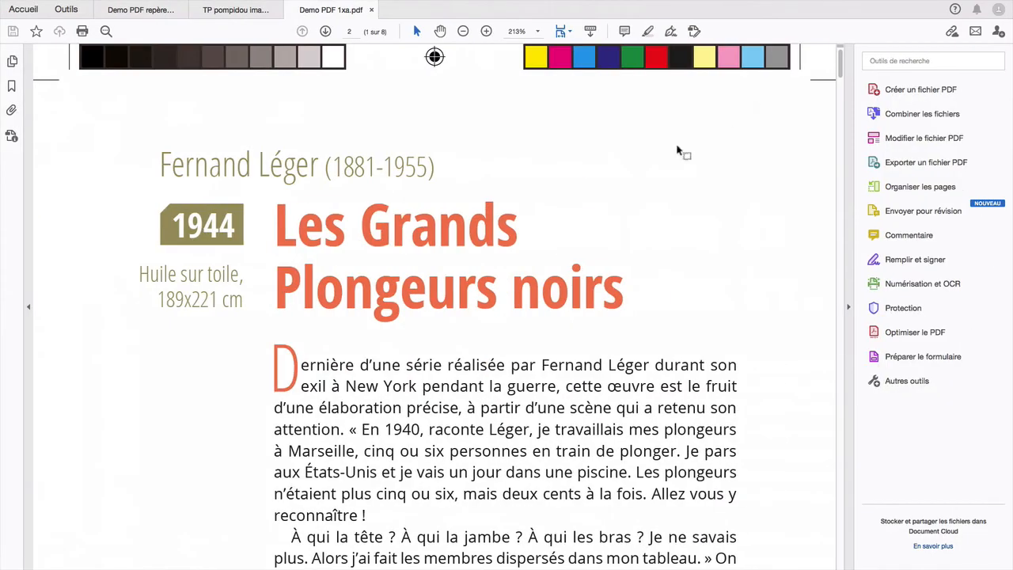
scroll(157, 338, "down", 15)
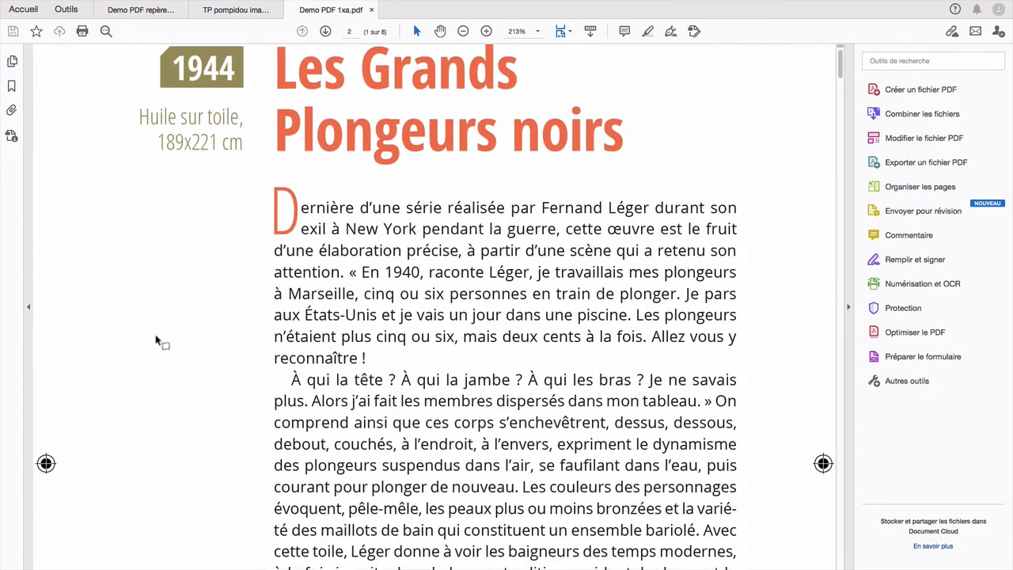
scroll(158, 339, "up", 5)
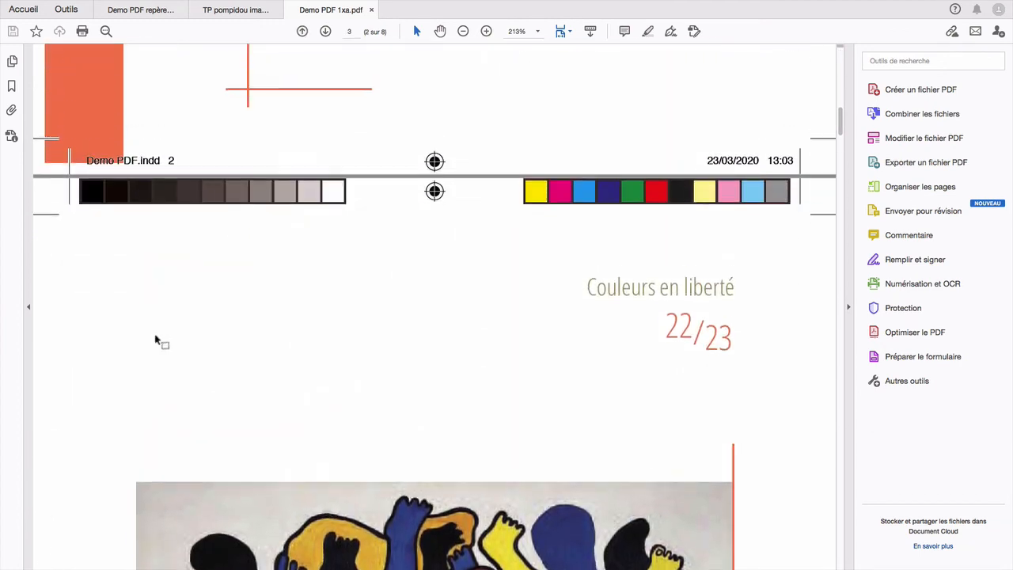
scroll(155, 336, "down", 15)
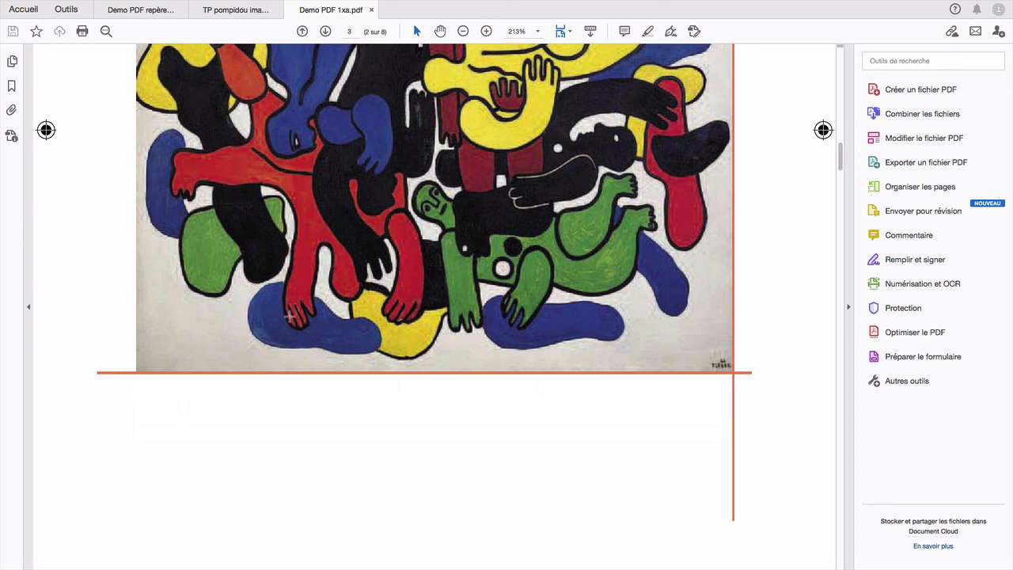
mouse_move(779, 5)
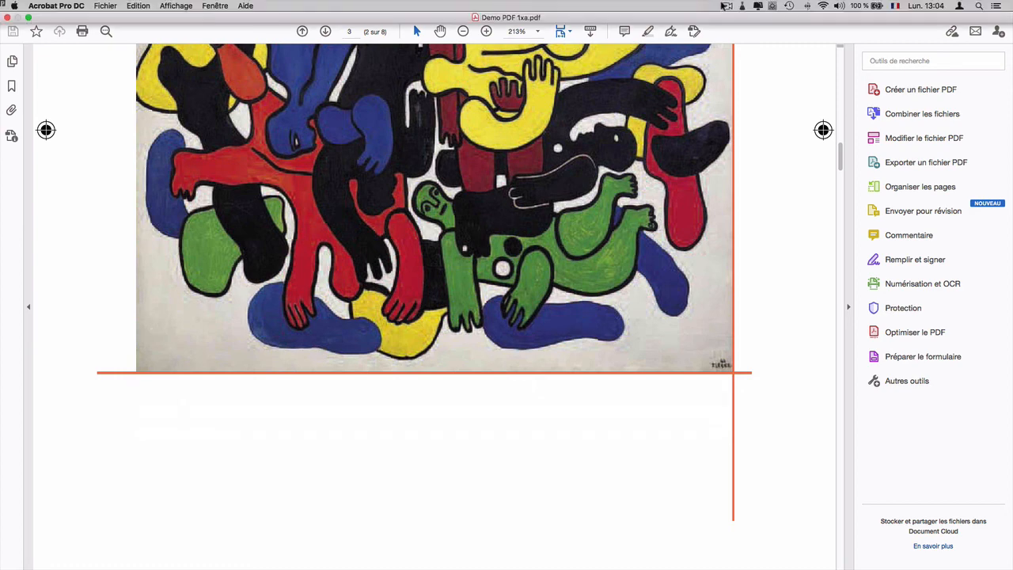